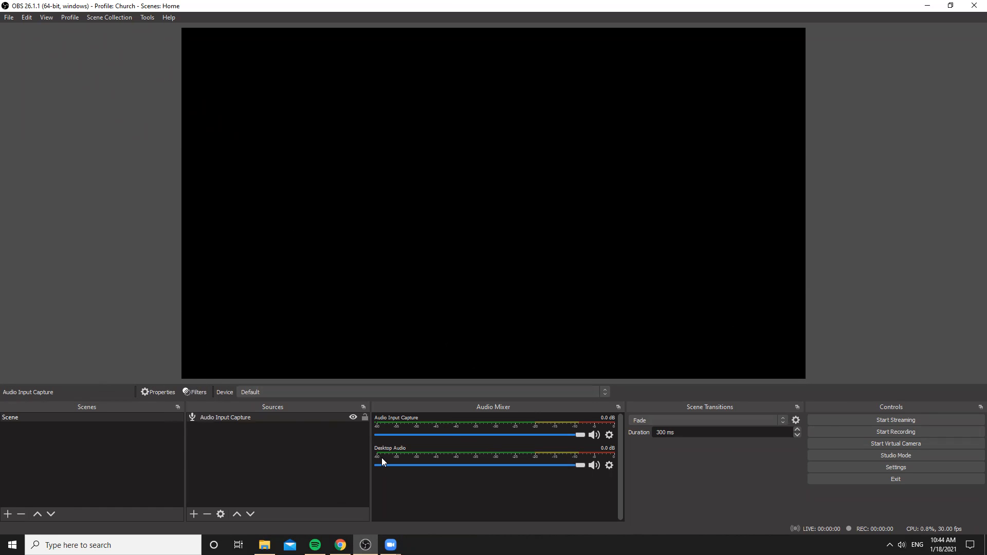
# - Switch to Chrome to view Church_Live_Stream.json in the OBS Assets Drive folder, and return to OBS
pyautogui.click(341, 545)
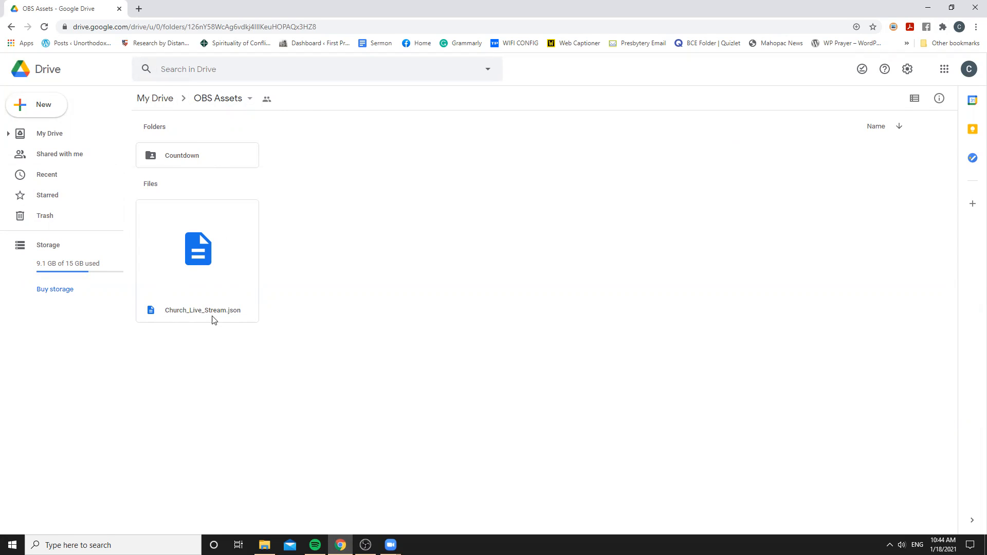
pyautogui.click(928, 7)
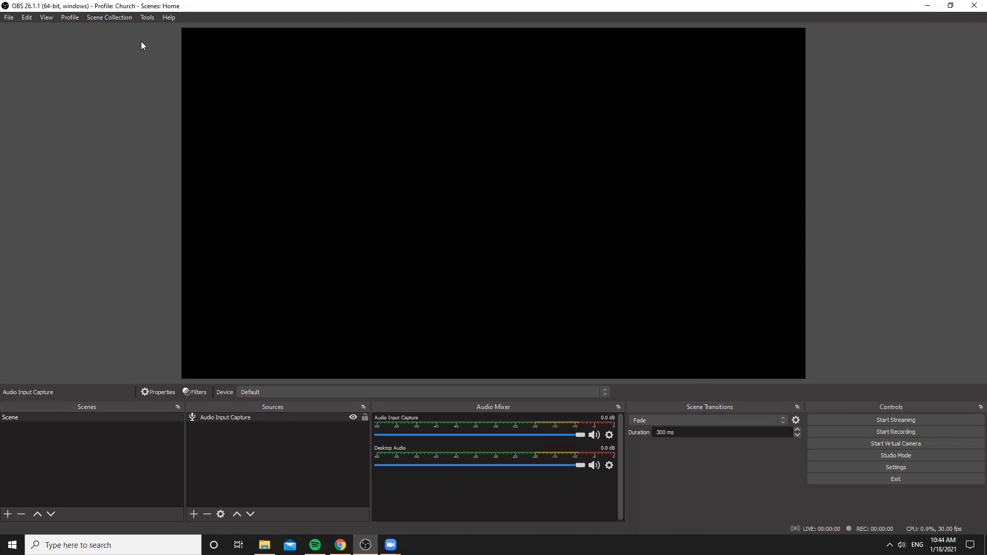
# - Import the scene collection file Church_Live_Stream.json from the Desktop through the Scene Collection Importer
pyautogui.click(110, 19)
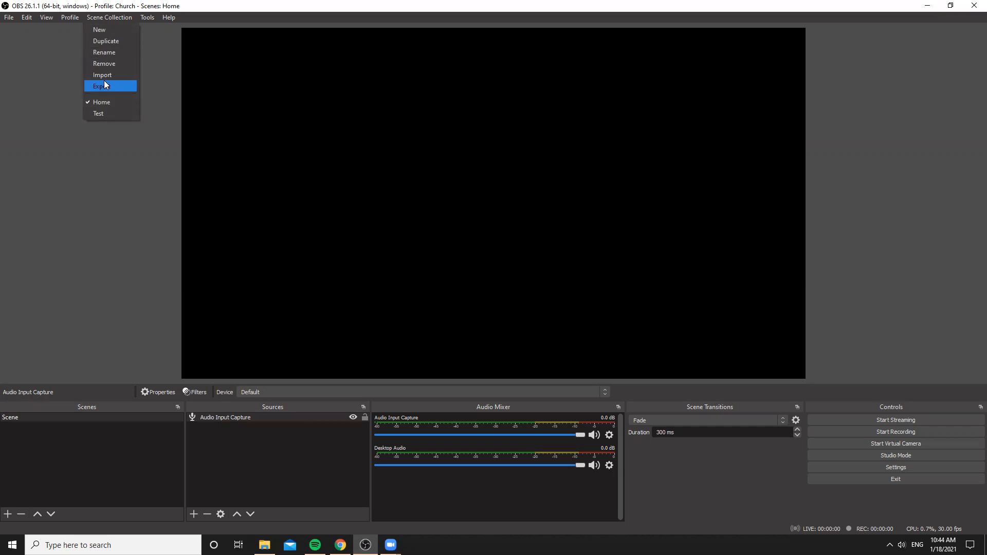
pyautogui.click(100, 20)
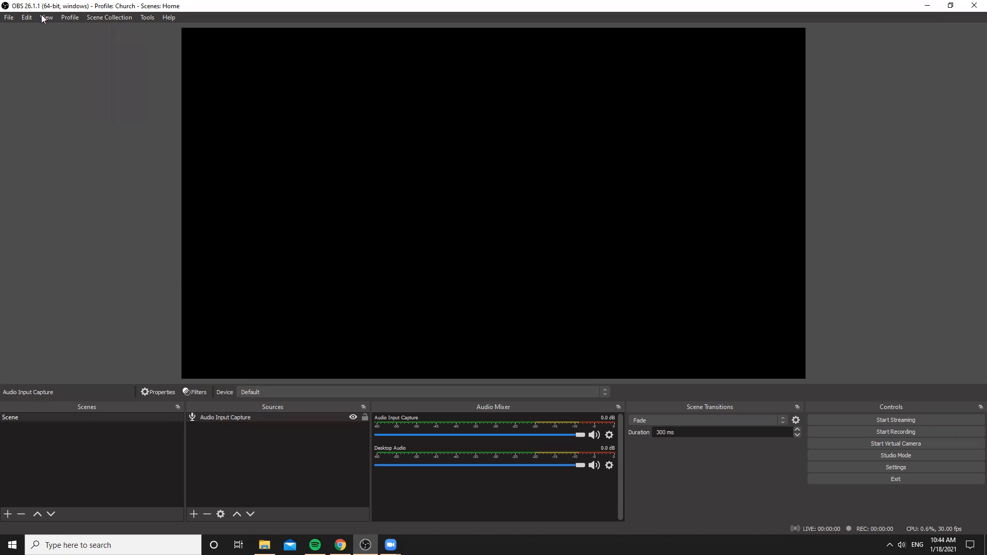
pyautogui.click(106, 18)
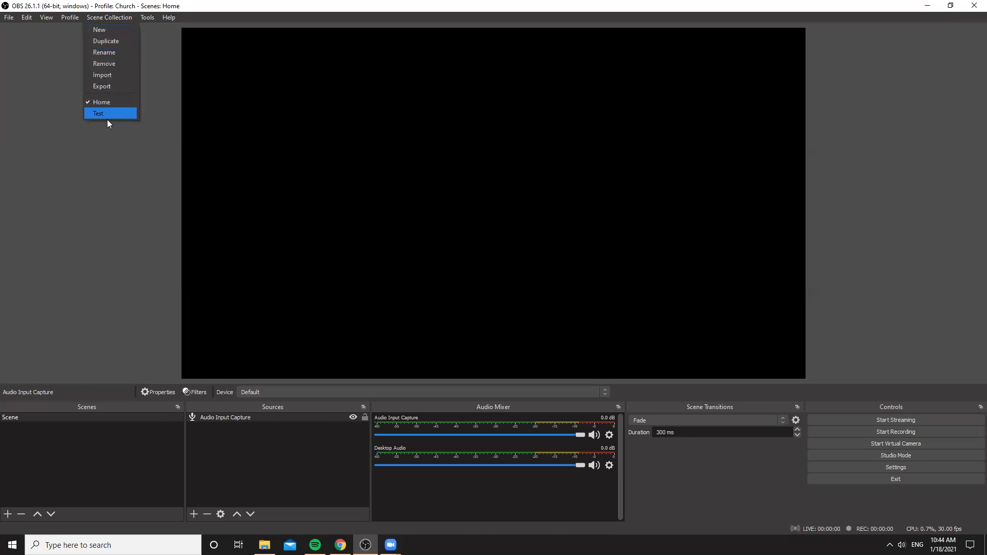
pyautogui.click(102, 76)
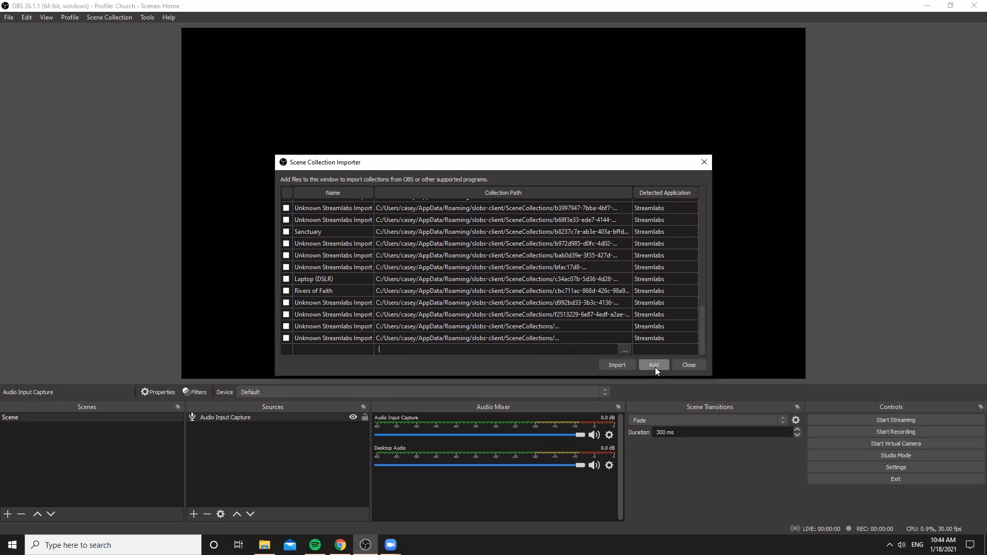
pyautogui.moveTo(431, 164); pyautogui.dragTo(404, 109)
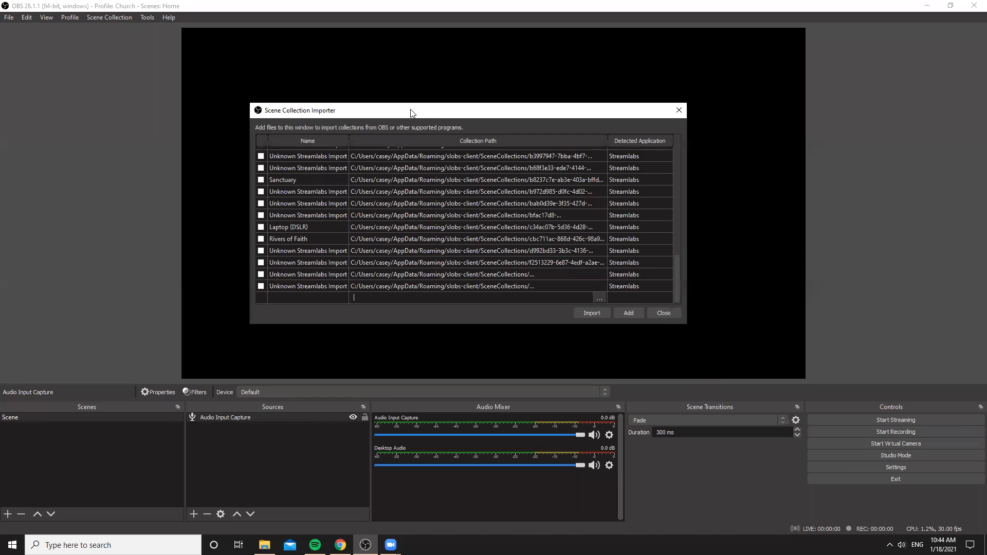
pyautogui.click(633, 312)
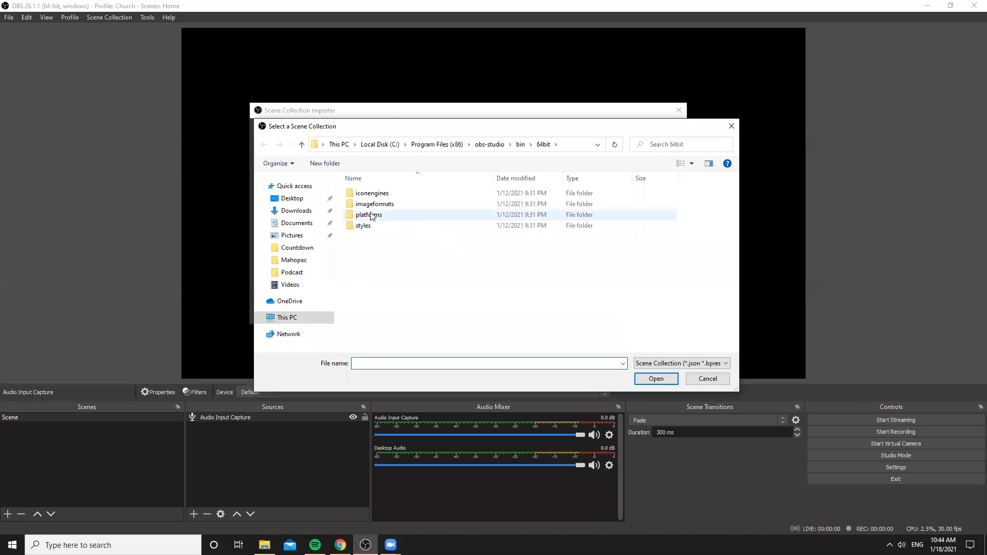
pyautogui.click(291, 199)
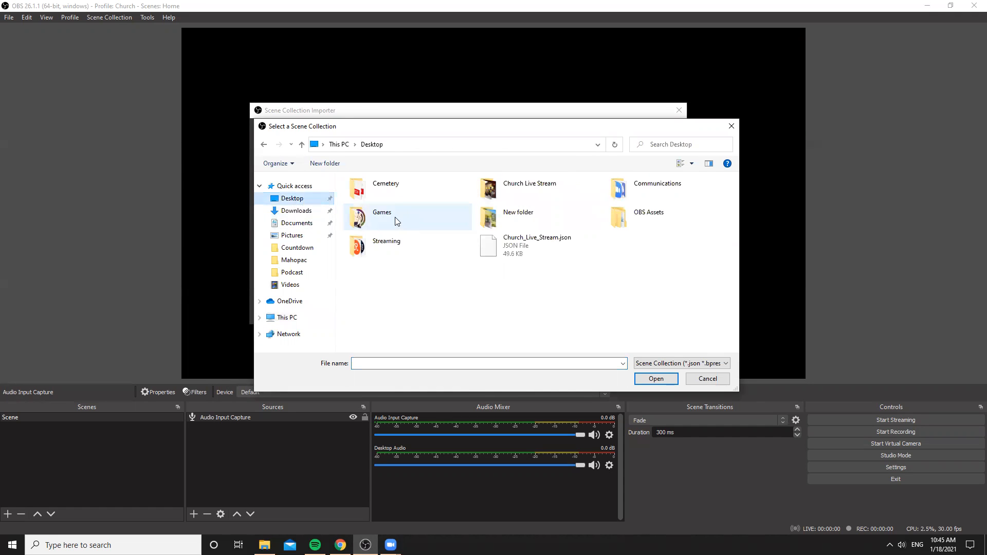
pyautogui.click(625, 220)
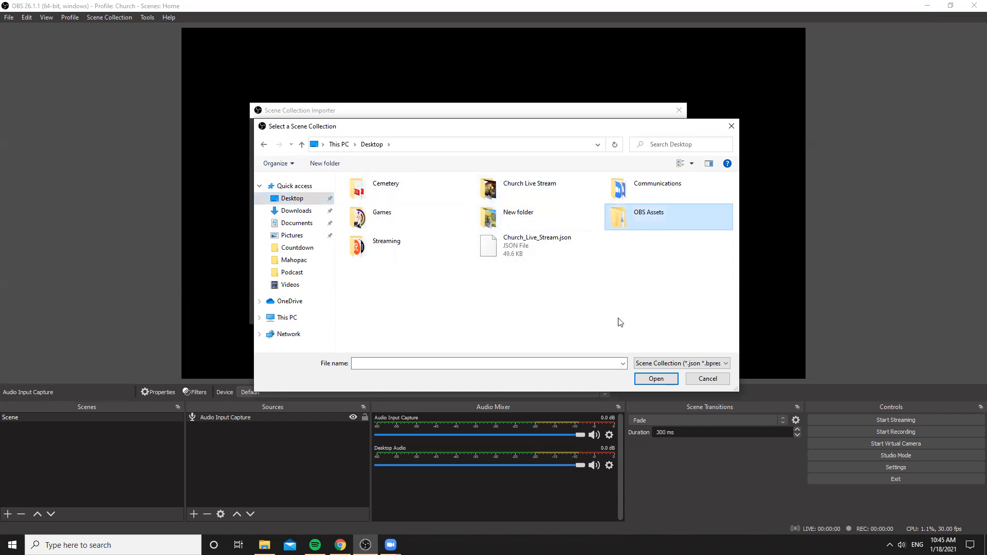
pyautogui.click(522, 249)
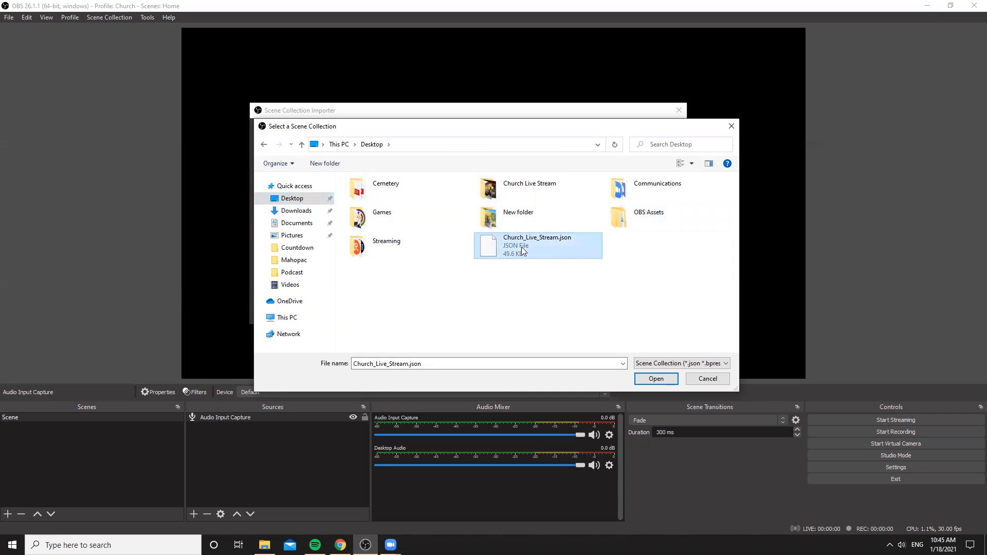
pyautogui.click(657, 379)
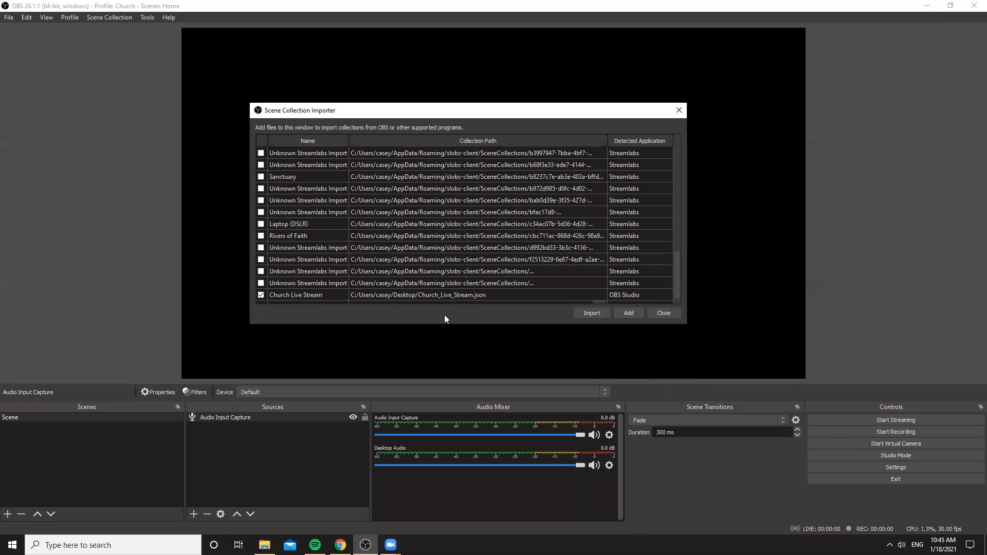
pyautogui.click(590, 313)
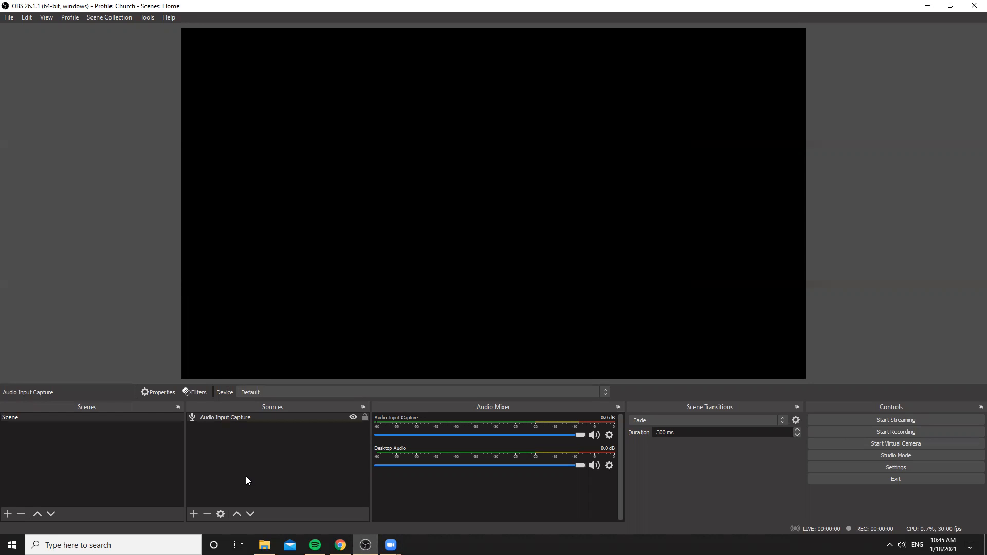
# - Switch the active scene collection to Church_Live_Stream
pyautogui.click(127, 18)
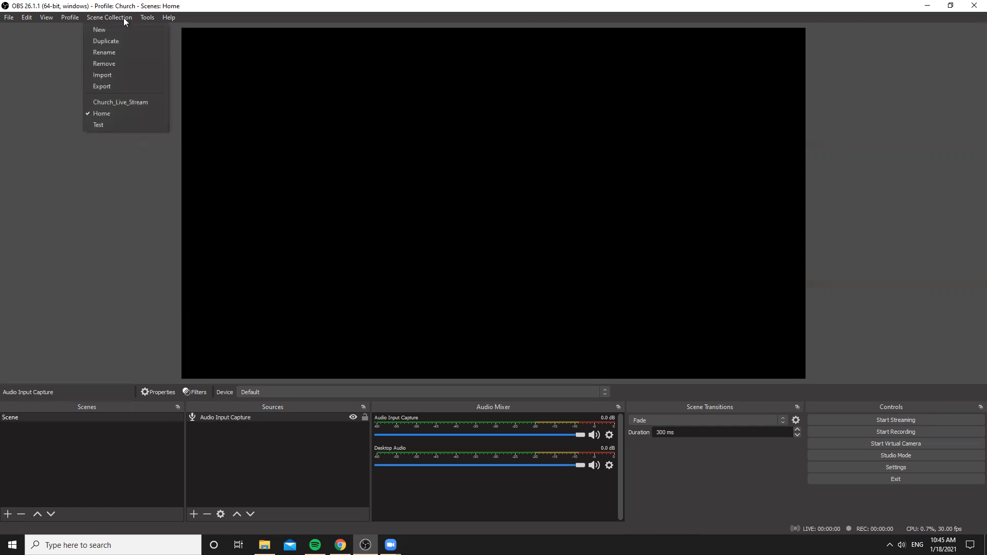
pyautogui.click(107, 16)
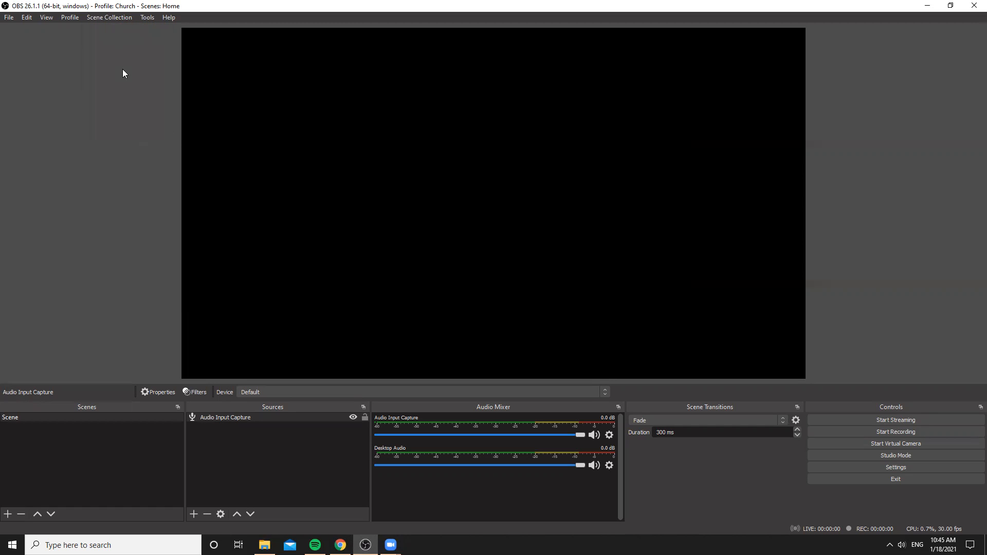
pyautogui.click(118, 16)
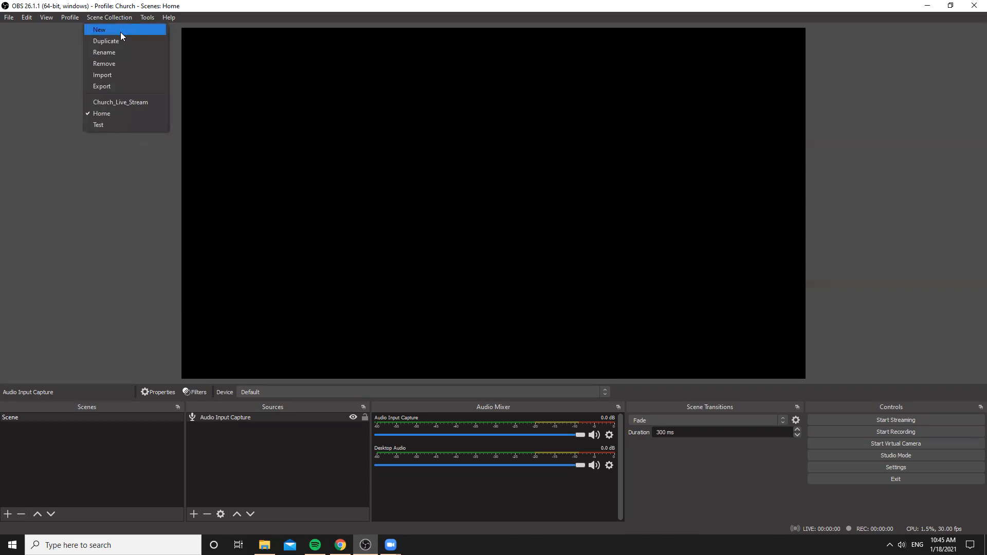
pyautogui.click(127, 101)
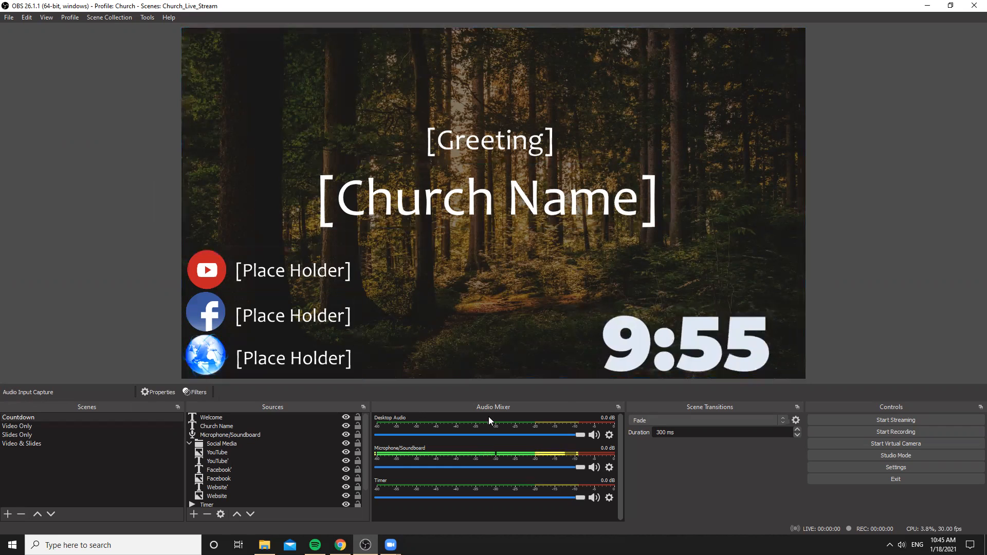
# - Select the greeting text, the church name text and the social media group in the preview to examine each one
pyautogui.click(492, 147)
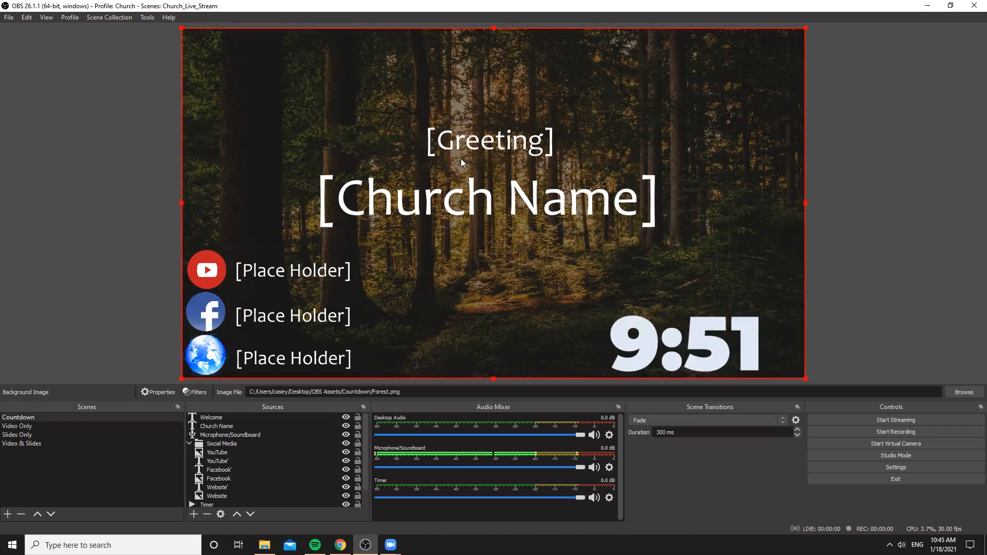
pyautogui.click(467, 147)
pyautogui.tripleClick(325, 392)
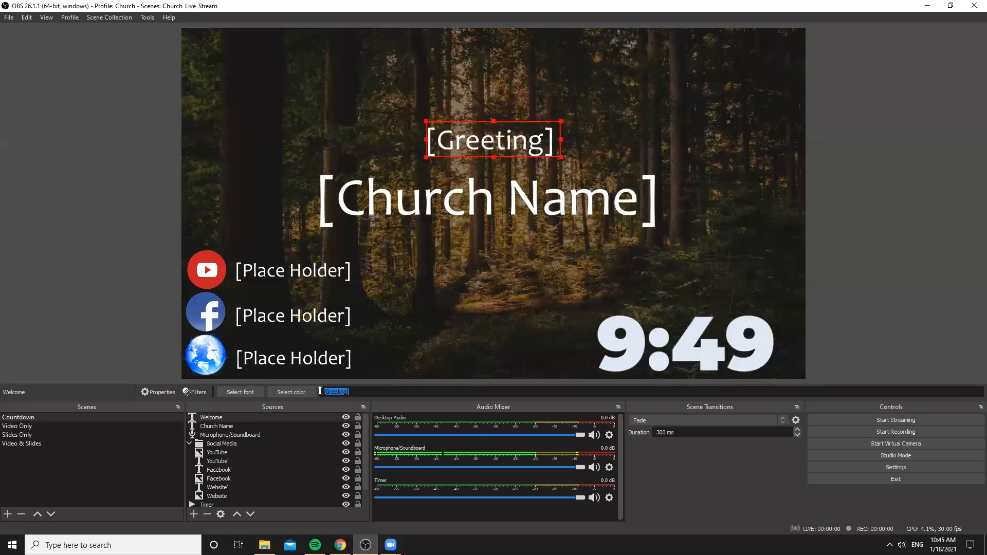
pyautogui.click(438, 214)
pyautogui.click(466, 132)
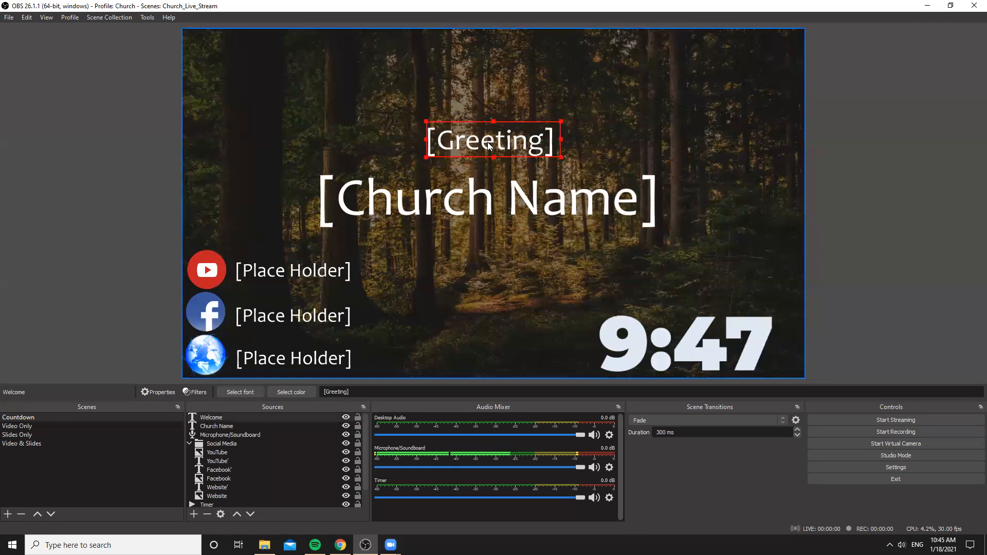
pyautogui.click(418, 210)
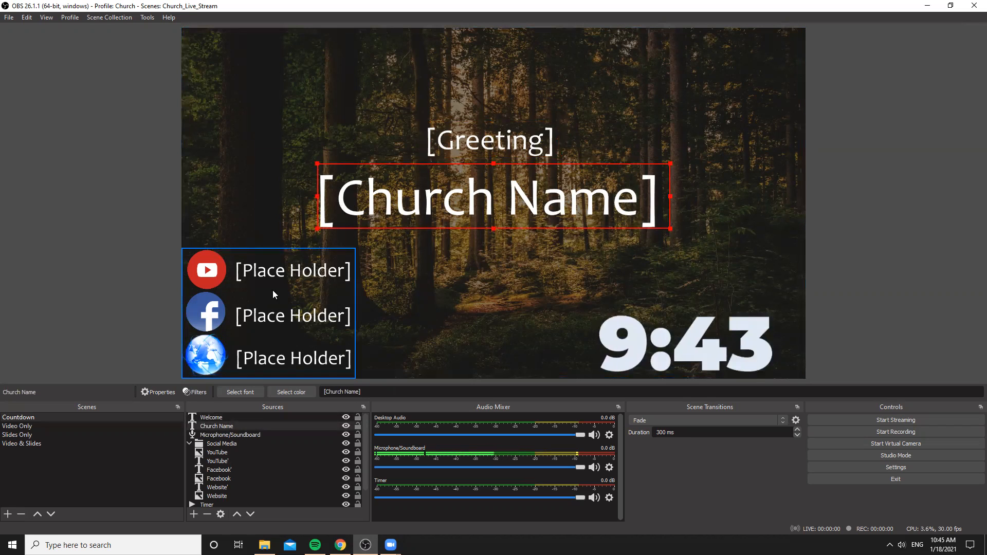
pyautogui.click(223, 279)
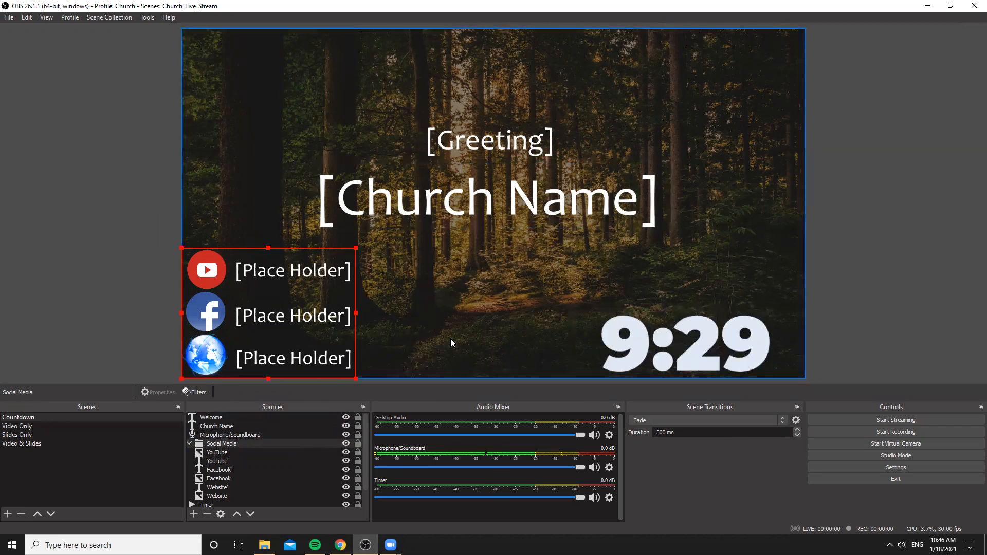
# - Hide every source in the Countdown scene one by one, from Welcome down to Background Image
pyautogui.click(345, 418)
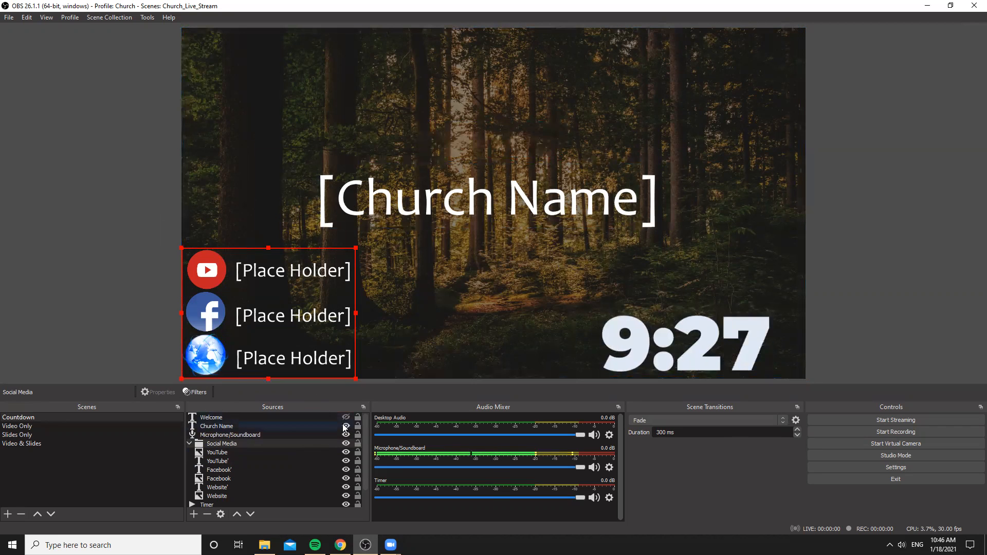
pyautogui.click(346, 426)
pyautogui.click(346, 435)
pyautogui.click(345, 444)
pyautogui.click(345, 453)
pyautogui.click(346, 461)
pyautogui.click(346, 469)
pyautogui.click(346, 478)
pyautogui.click(345, 487)
pyautogui.click(346, 496)
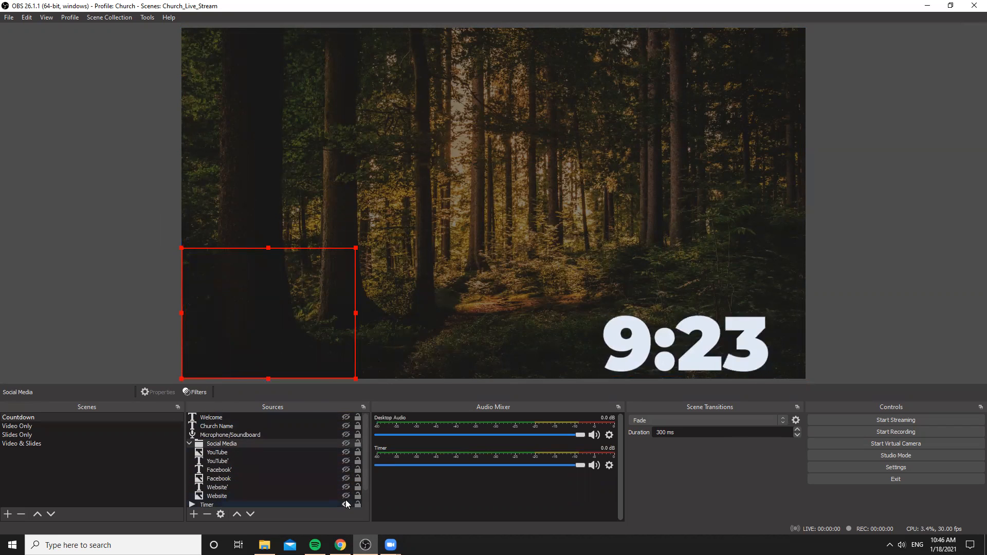
pyautogui.click(345, 504)
pyautogui.scroll(-1, 309, 478)
pyautogui.click(346, 496)
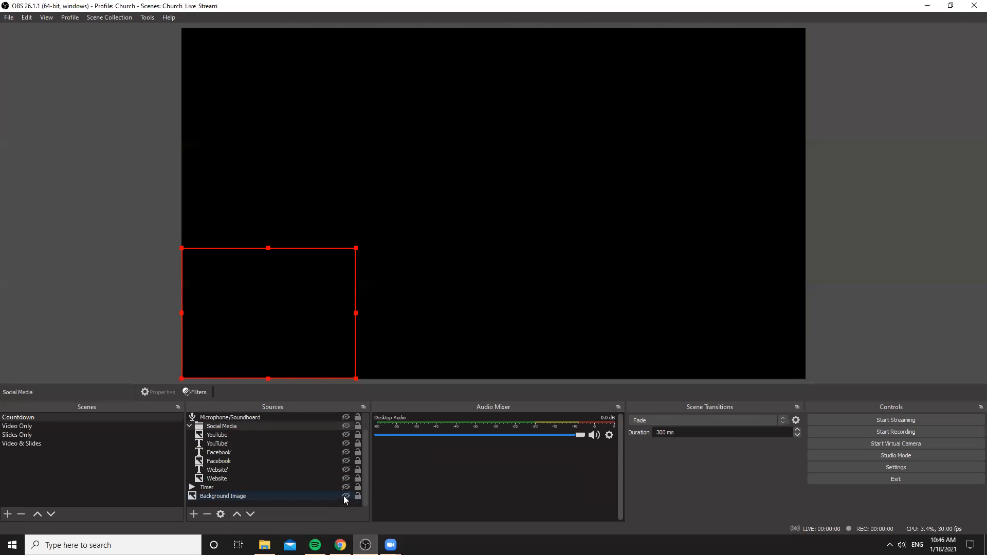
# - Make all sources of the Countdown scene visible again one by one, from Welcome down to Background Image
pyautogui.scroll(1, 343, 497)
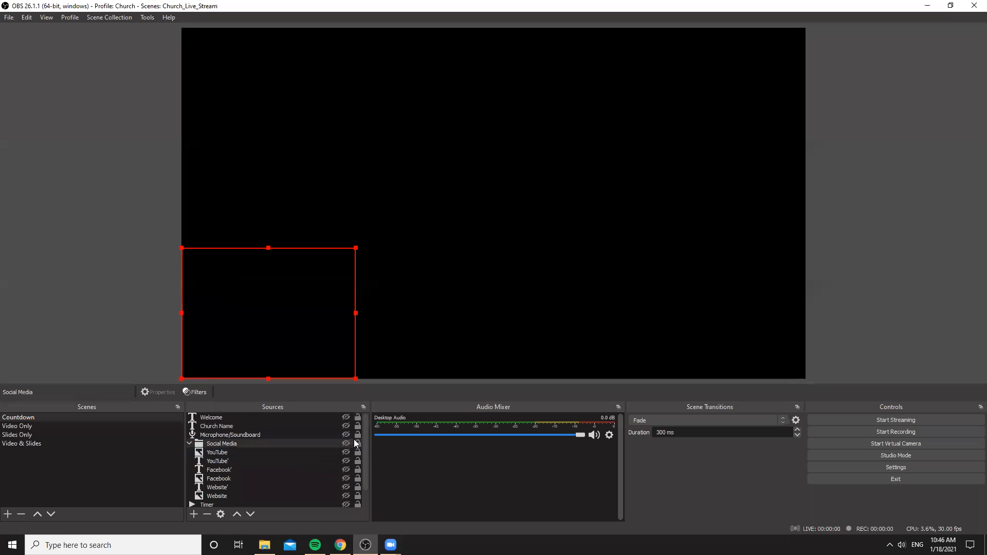
pyautogui.click(346, 418)
pyautogui.click(345, 426)
pyautogui.click(346, 435)
pyautogui.click(346, 444)
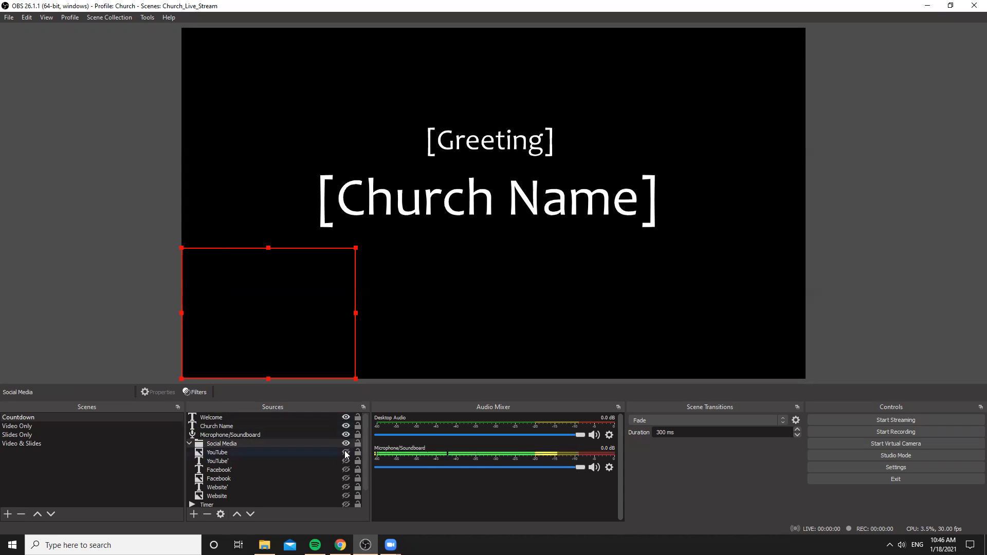
pyautogui.click(345, 452)
pyautogui.click(345, 461)
pyautogui.click(345, 470)
pyautogui.click(346, 479)
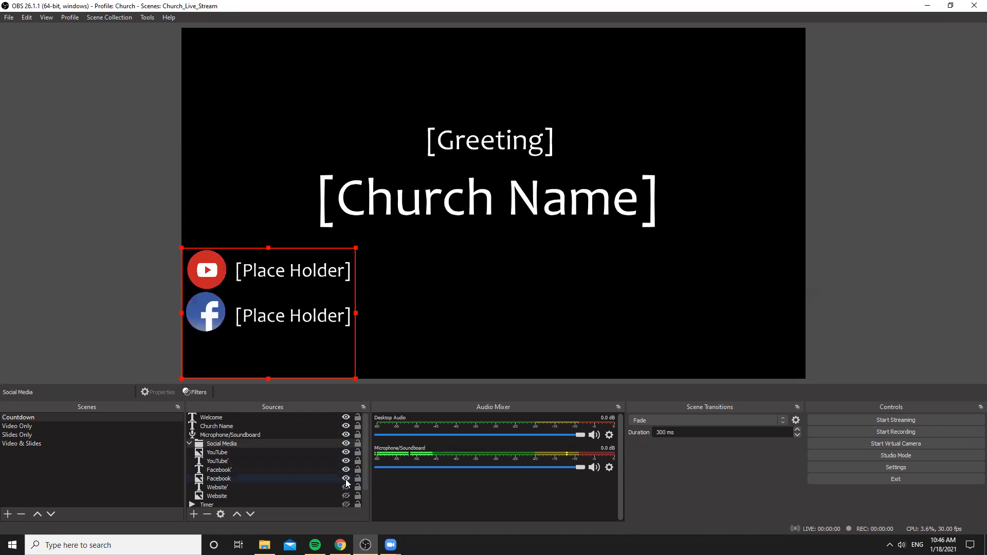
pyautogui.click(345, 488)
pyautogui.click(346, 496)
pyautogui.click(346, 505)
pyautogui.scroll(-2, 349, 486)
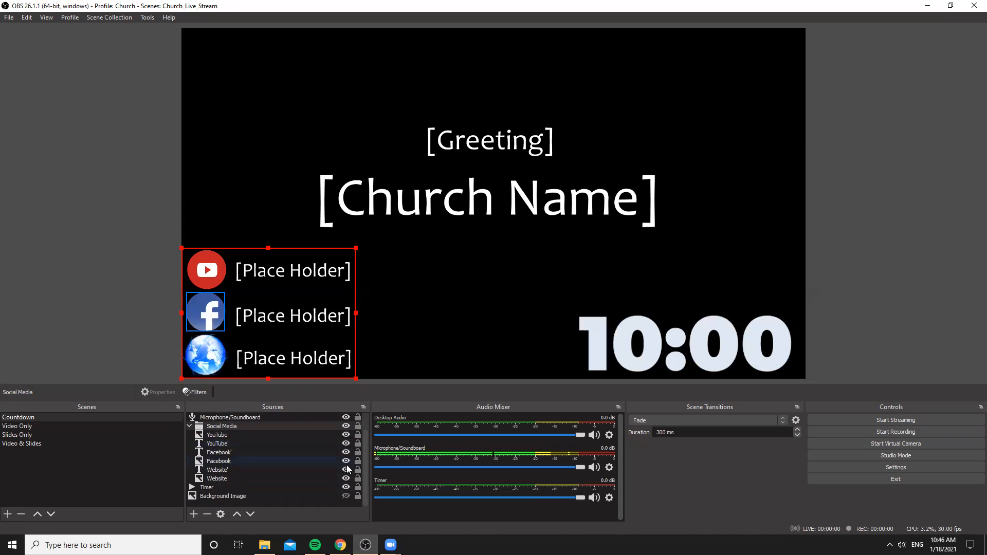
pyautogui.click(346, 497)
pyautogui.scroll(2, 304, 466)
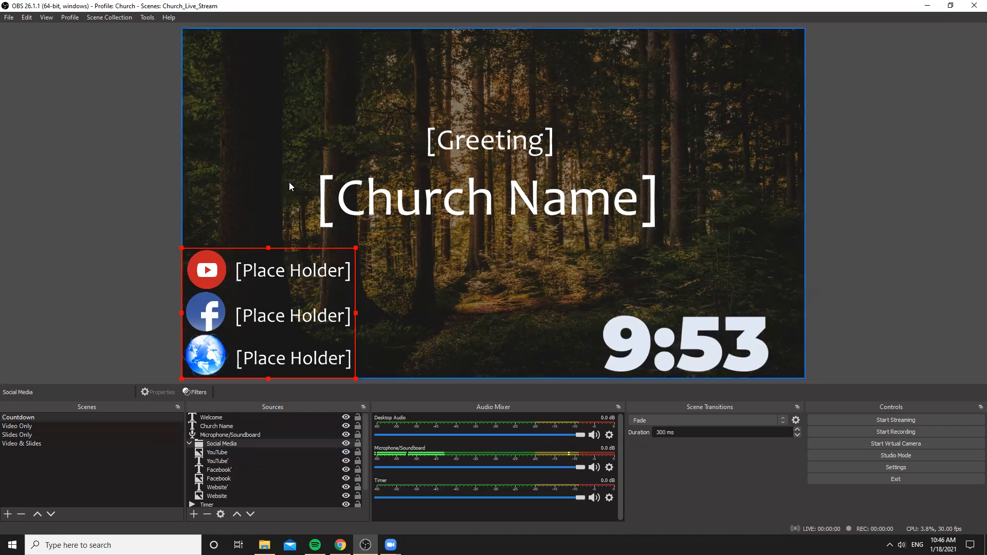
# - Hide the YouTube icon source in the Social Media group briefly and show it again
pyautogui.click(205, 266)
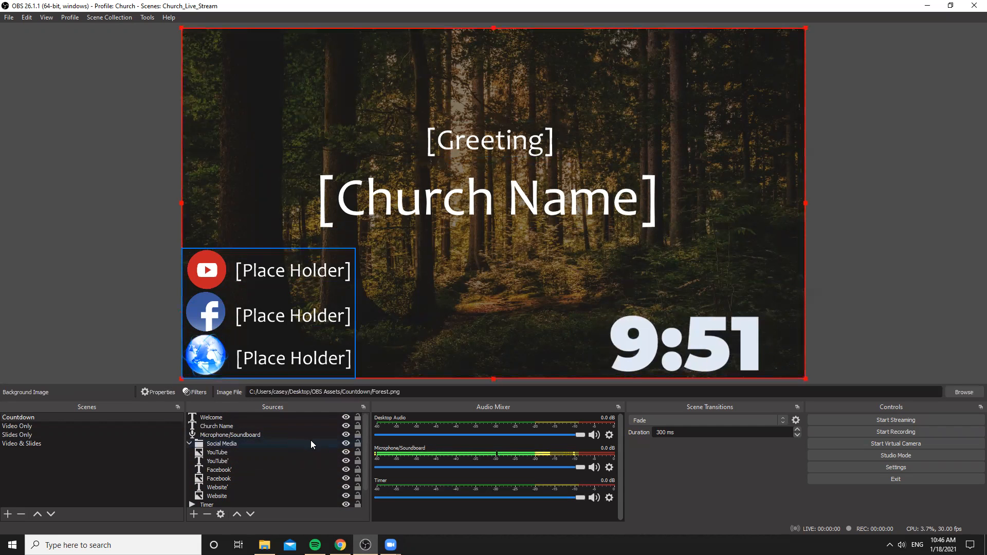
pyautogui.click(346, 453)
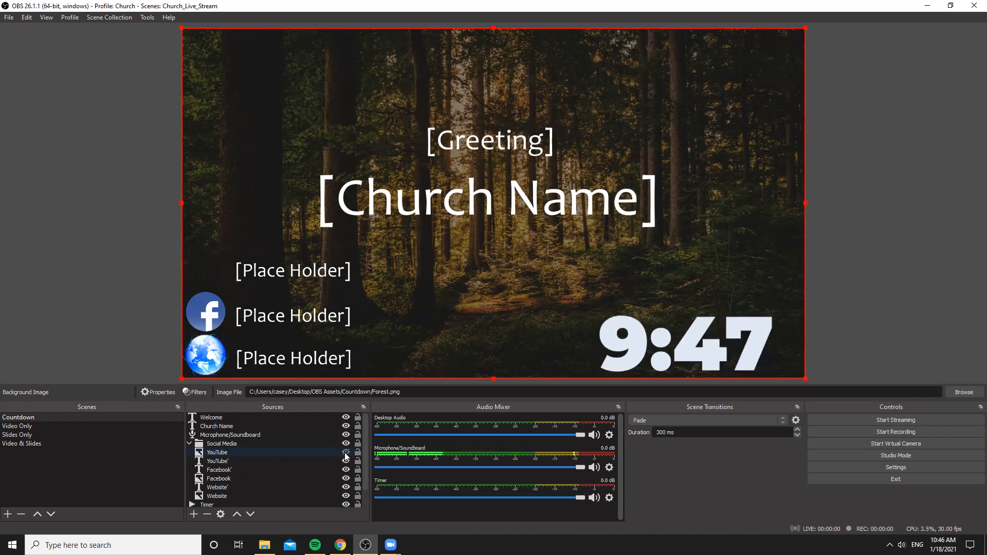
pyautogui.click(346, 453)
# - Set the YouTube icon source's image file to YouTube.png from the Countdown assets folder and deselect the source
pyautogui.doubleClick(332, 453)
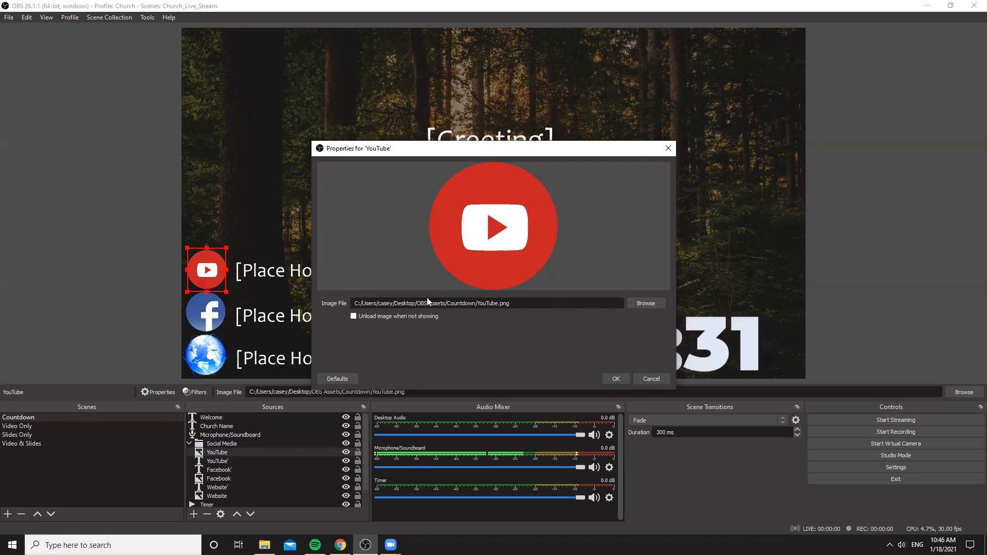
pyautogui.click(646, 304)
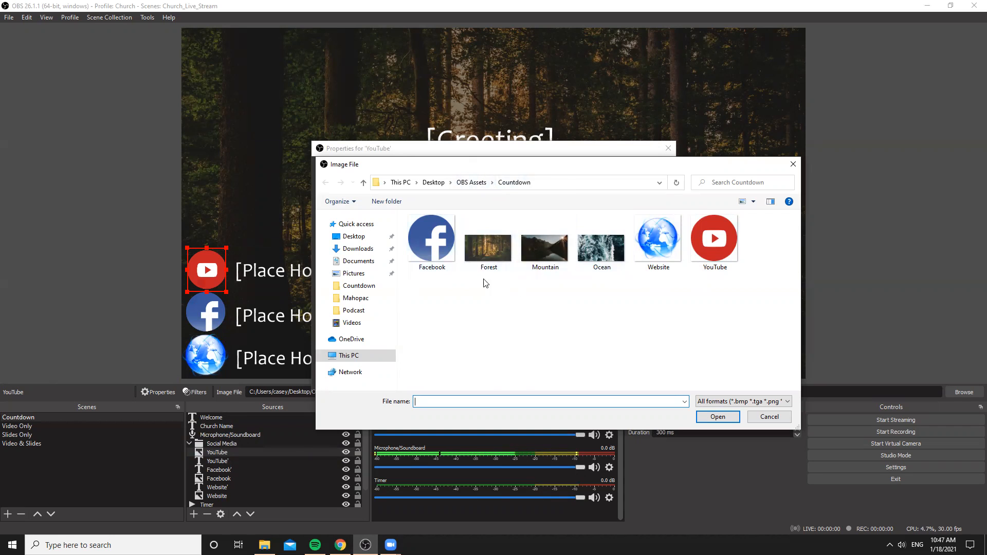
pyautogui.click(710, 247)
pyautogui.click(715, 415)
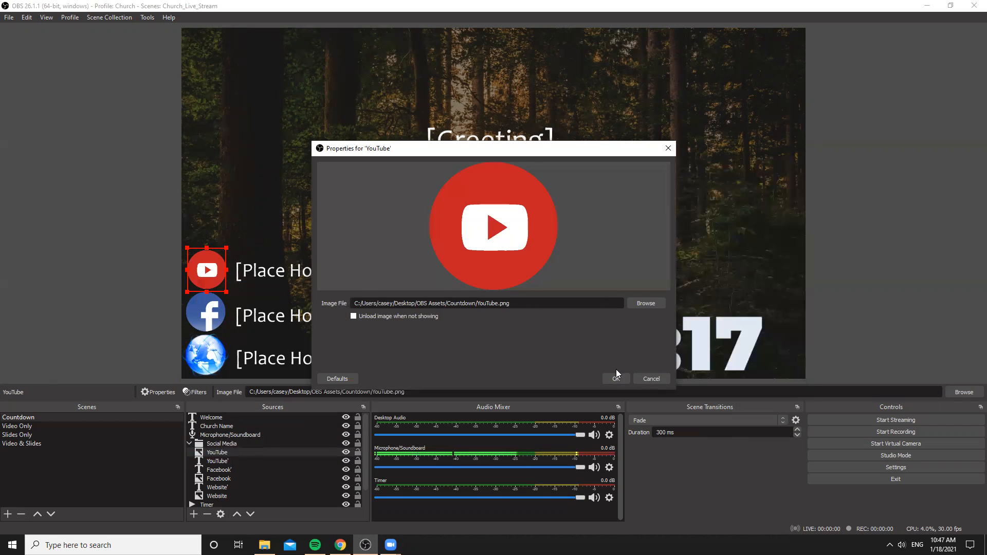
pyautogui.click(616, 379)
pyautogui.click(117, 227)
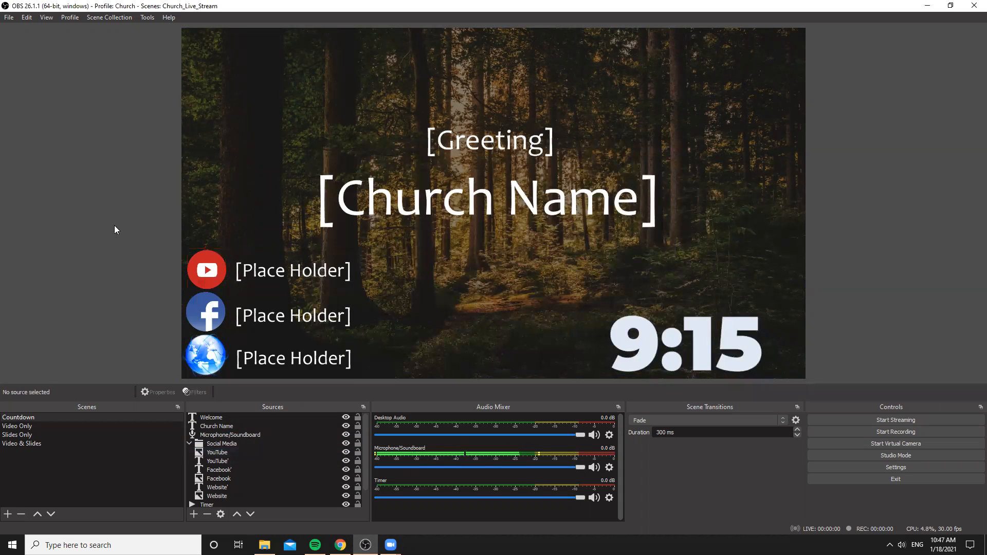
# - Select the timer, the Social Media group and the Church Name text to match each source with its element in the preview
pyautogui.scroll(-1, 262, 446)
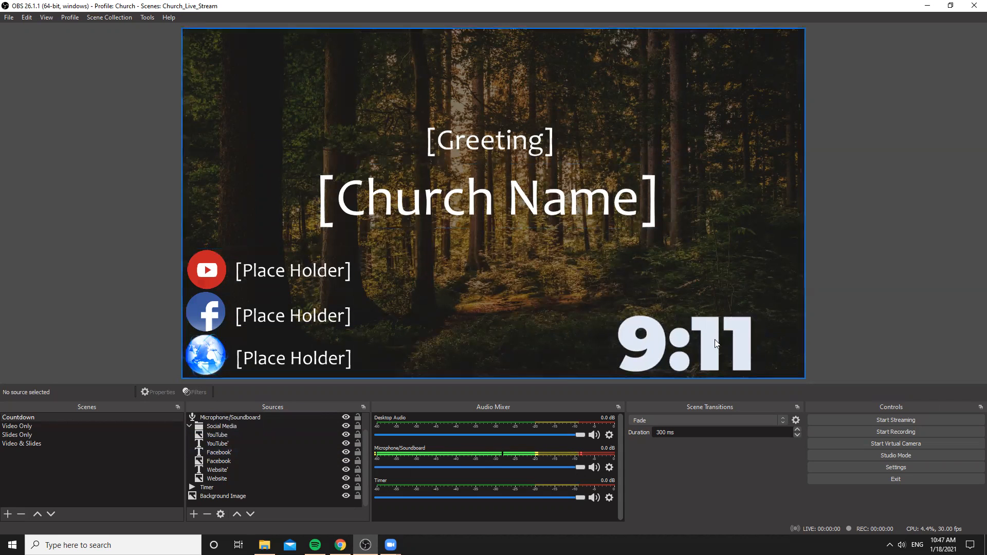
pyautogui.click(602, 348)
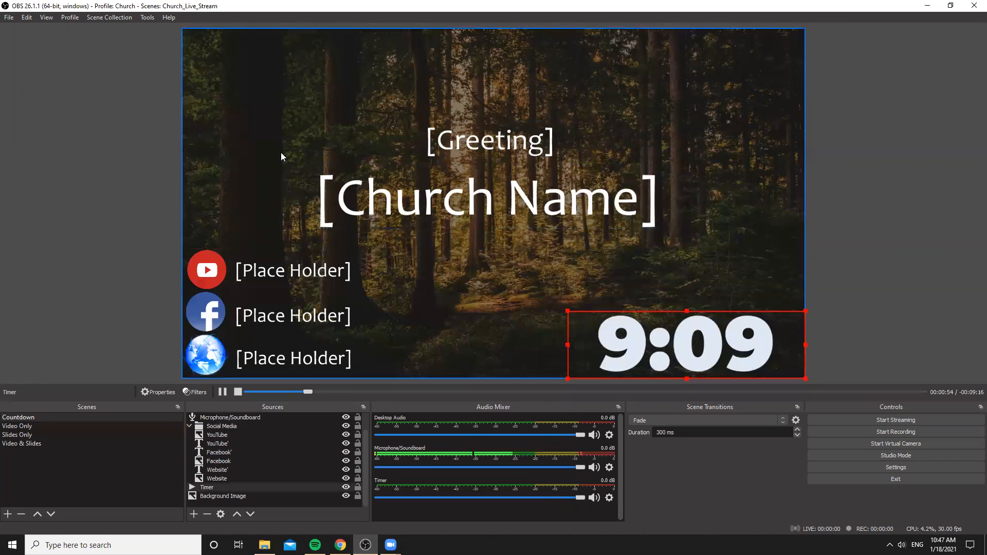
pyautogui.click(260, 273)
pyautogui.scroll(1, 257, 431)
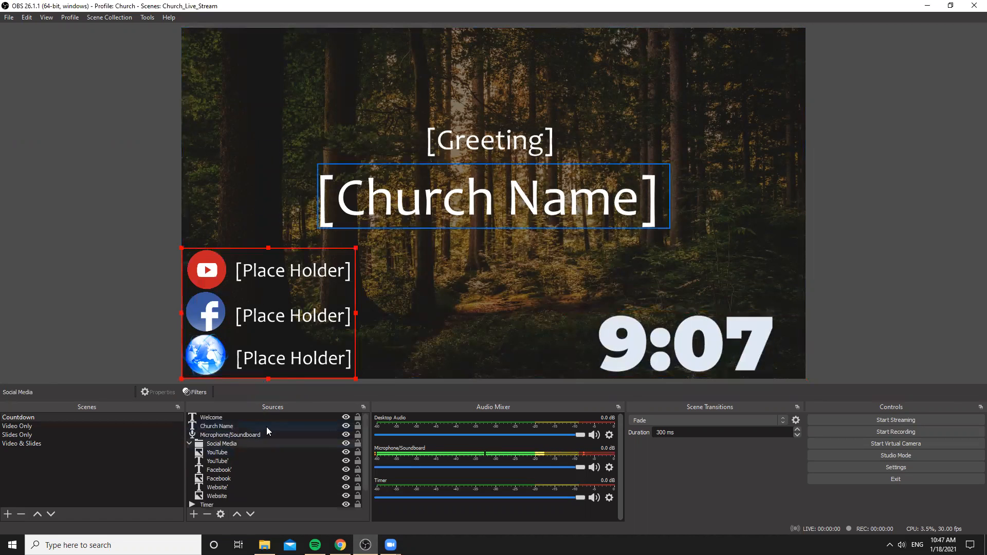
pyautogui.click(264, 426)
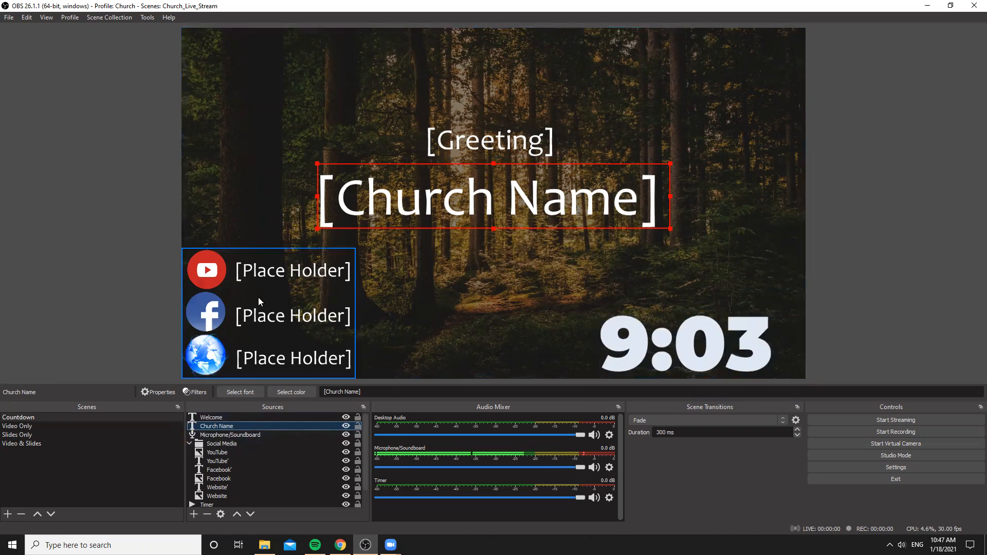
pyautogui.click(215, 268)
pyautogui.scroll(-1, 247, 454)
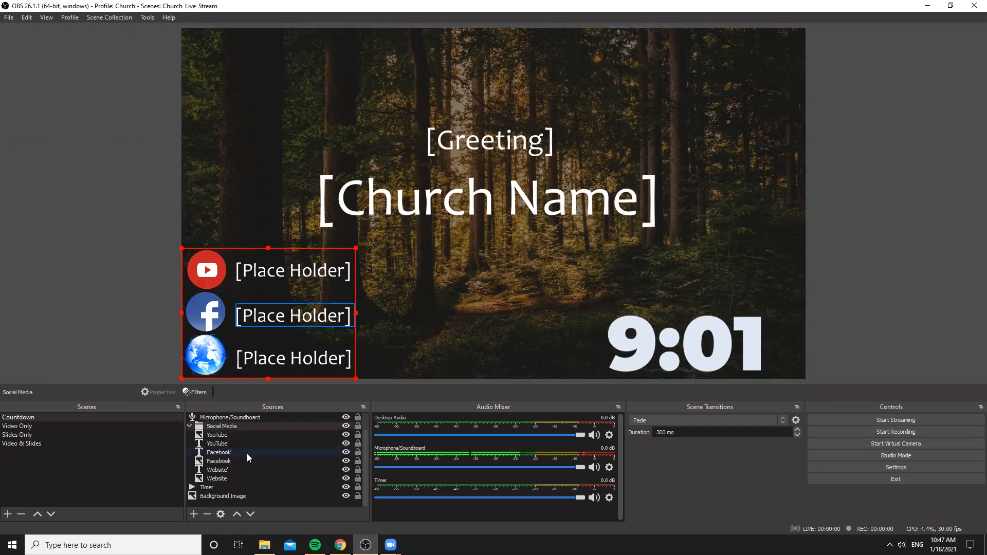
# - Examine the properties of the Facebook text and Facebook icon sources without changing them, and select the countdown timer
pyautogui.click(216, 445)
pyautogui.doubleClick(216, 453)
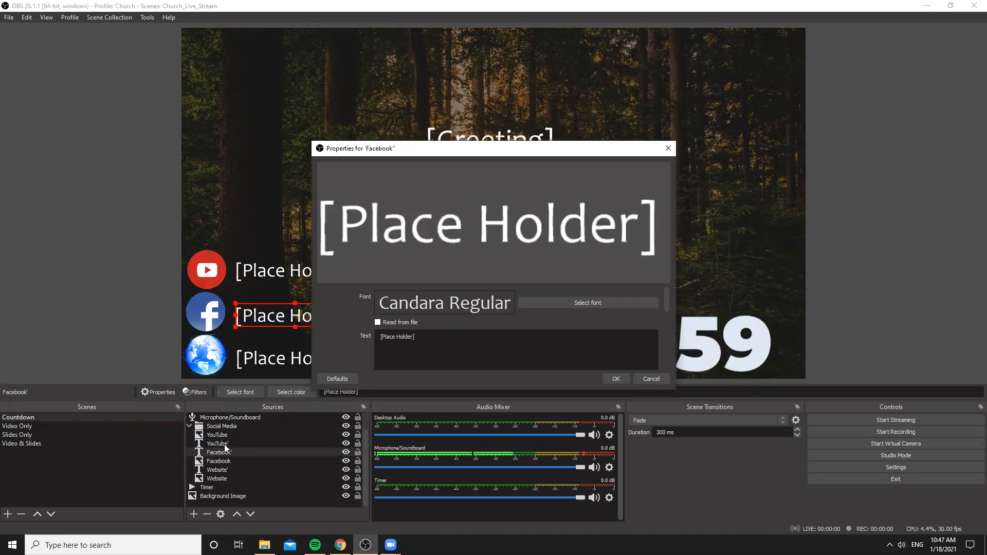
pyautogui.doubleClick(231, 462)
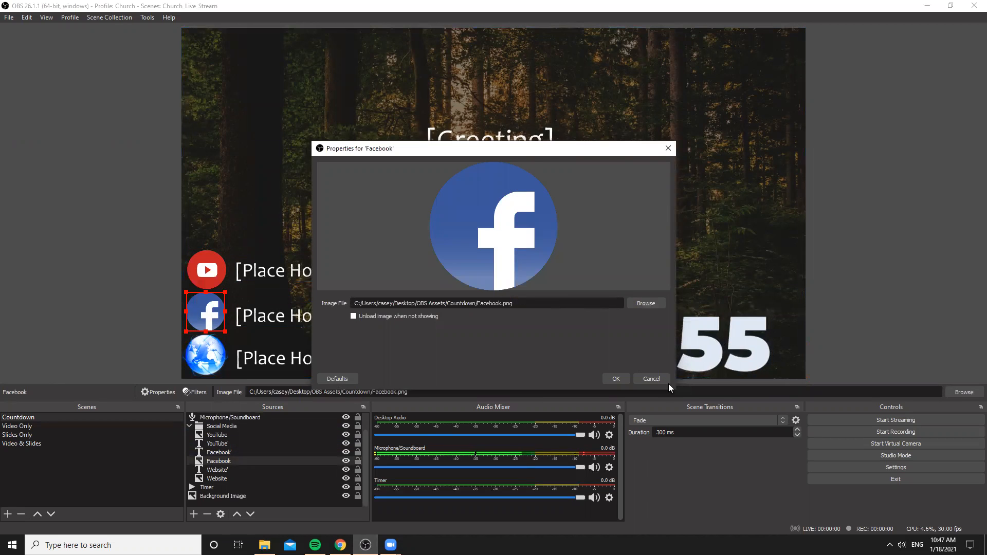
pyautogui.click(653, 379)
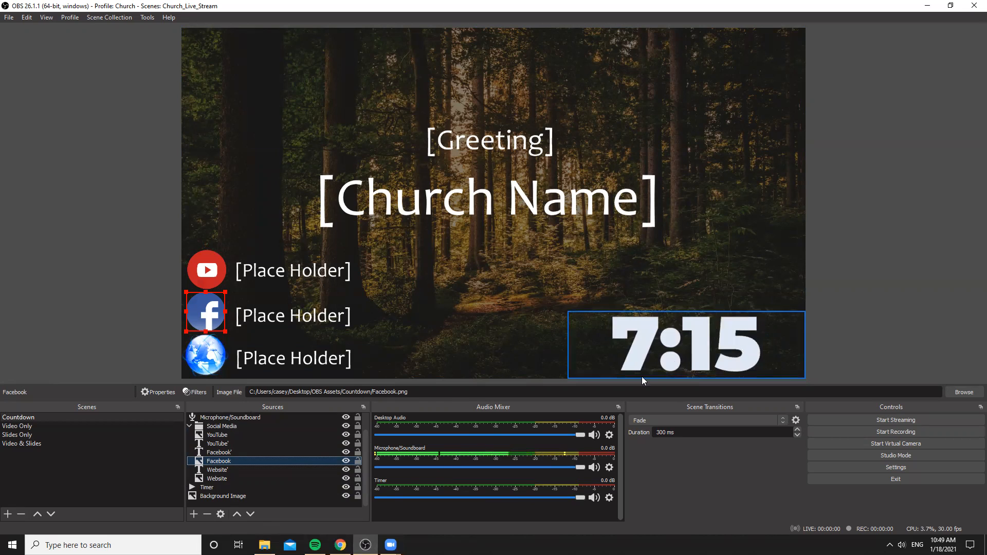
pyautogui.click(683, 343)
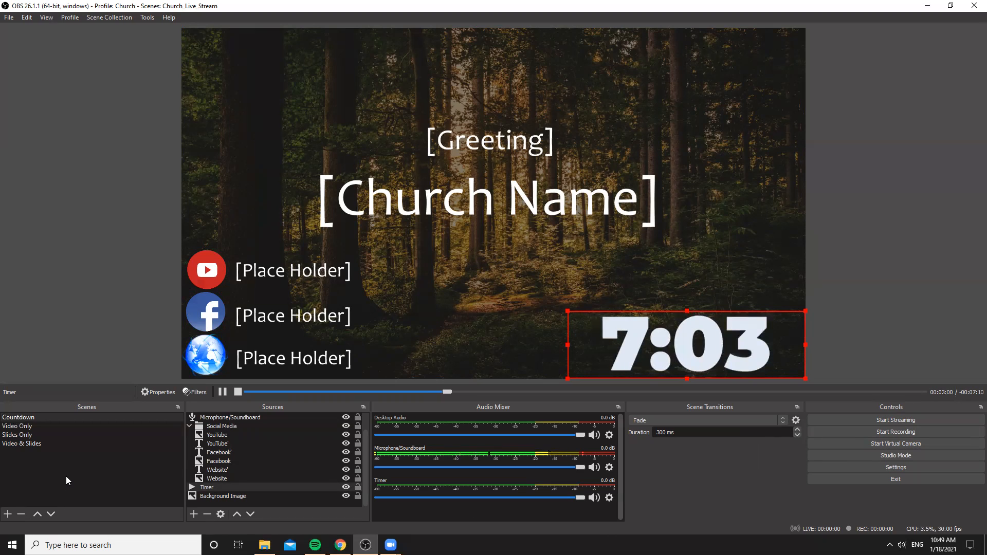
# - Examine the available capture devices for the Video Camera source in the Video Only scene, keeping OBSBOT Tiny Camera selected
pyautogui.click(31, 428)
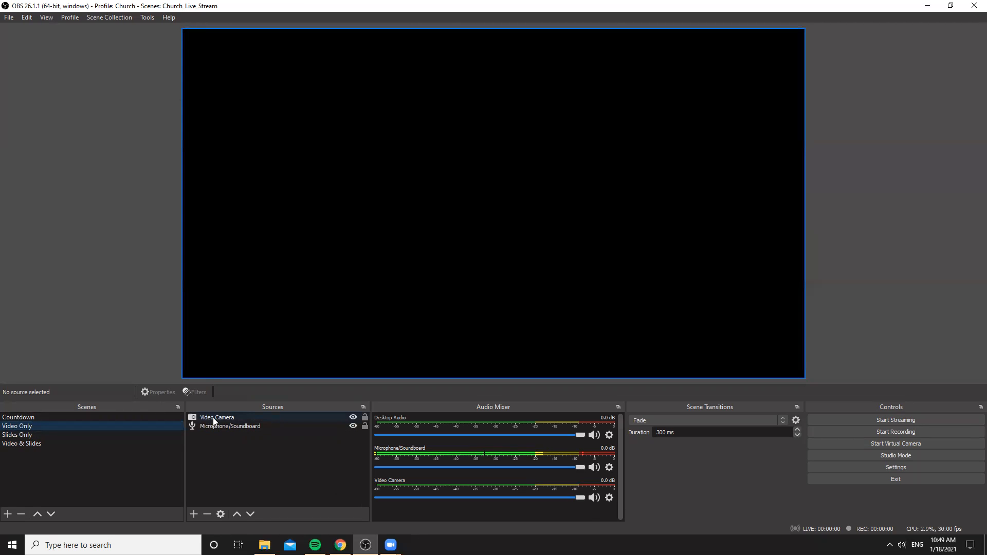
pyautogui.doubleClick(239, 417)
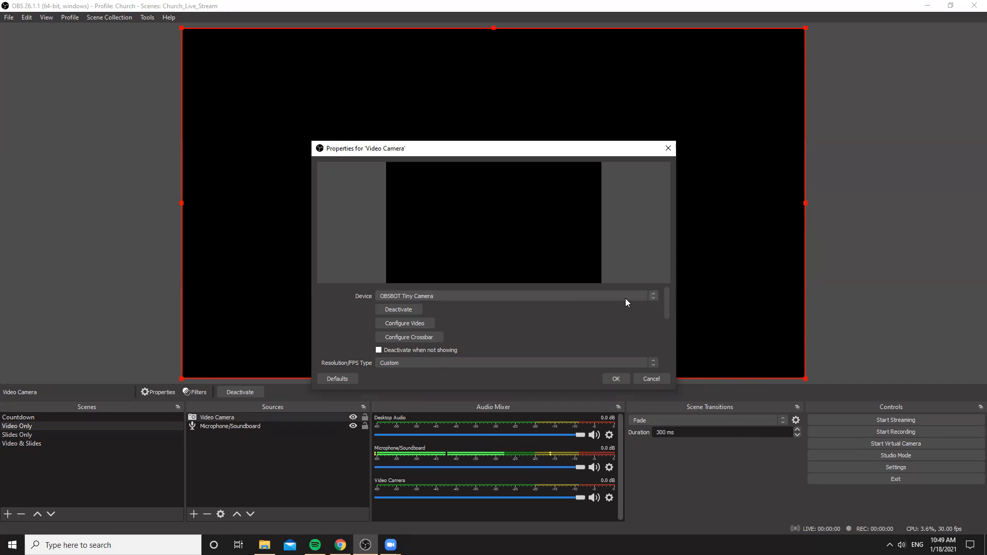
pyautogui.click(596, 295)
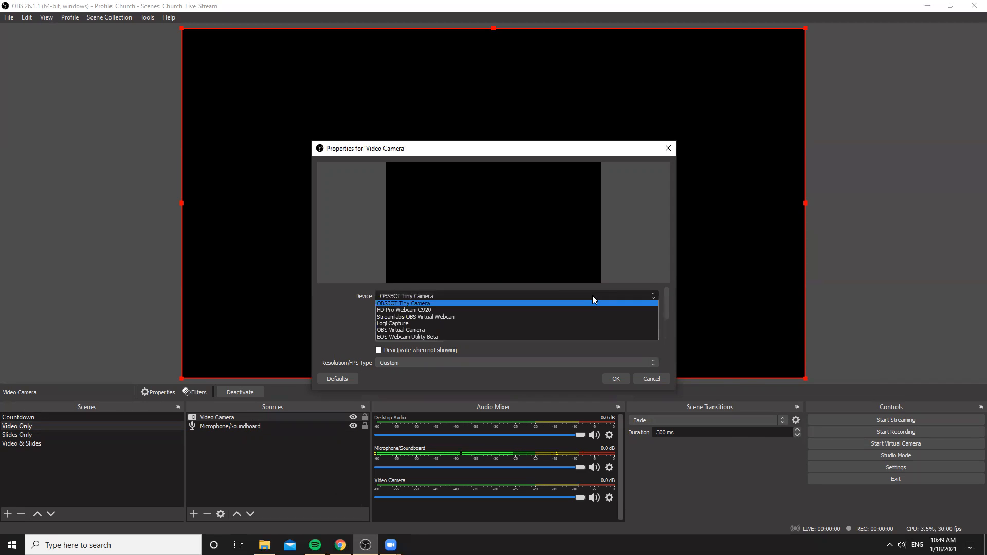
pyautogui.click(354, 305)
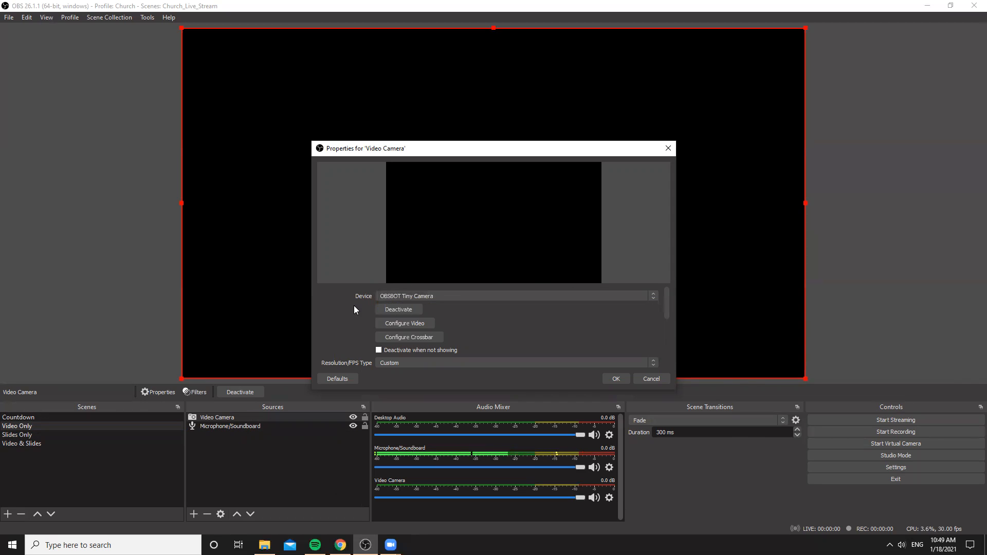
pyautogui.click(432, 297)
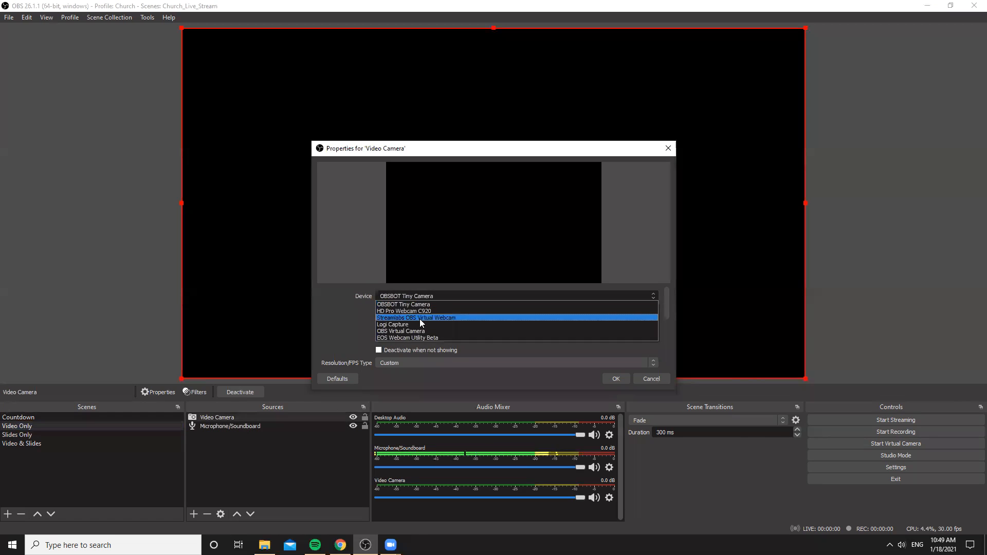
pyautogui.click(346, 307)
pyautogui.click(668, 149)
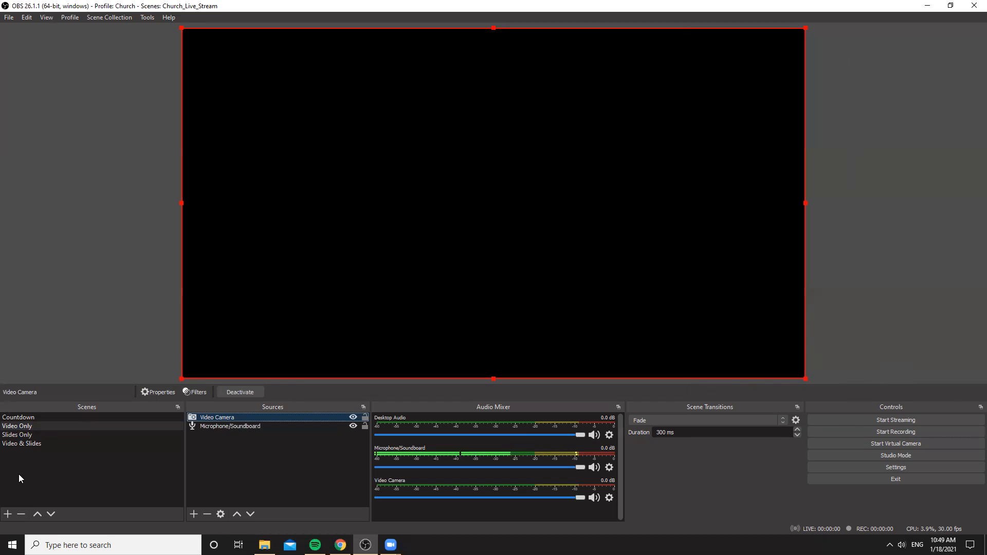
# - Examine the Slides Only and Video & Slides scenes, switch through the scenes and return to Countdown
pyautogui.click(51, 435)
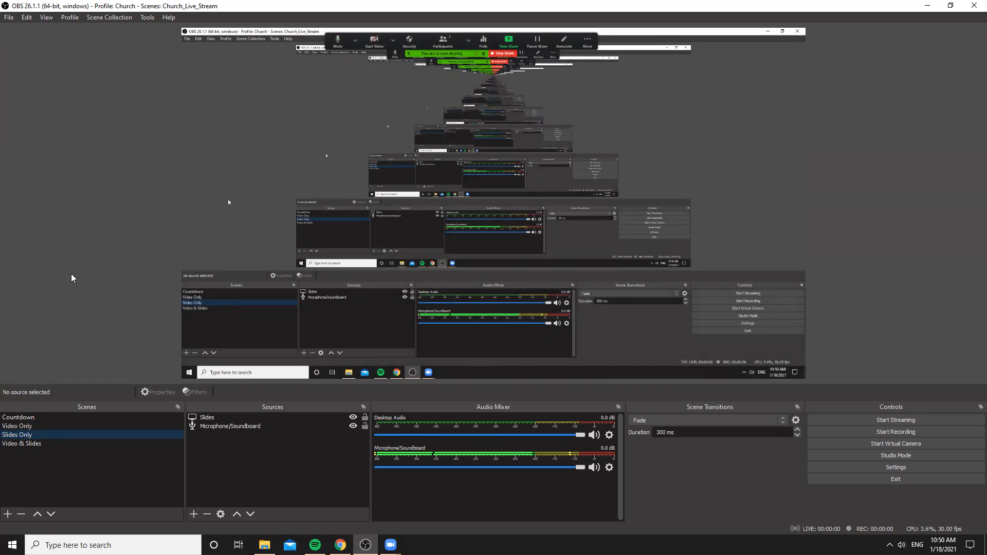
pyautogui.click(31, 444)
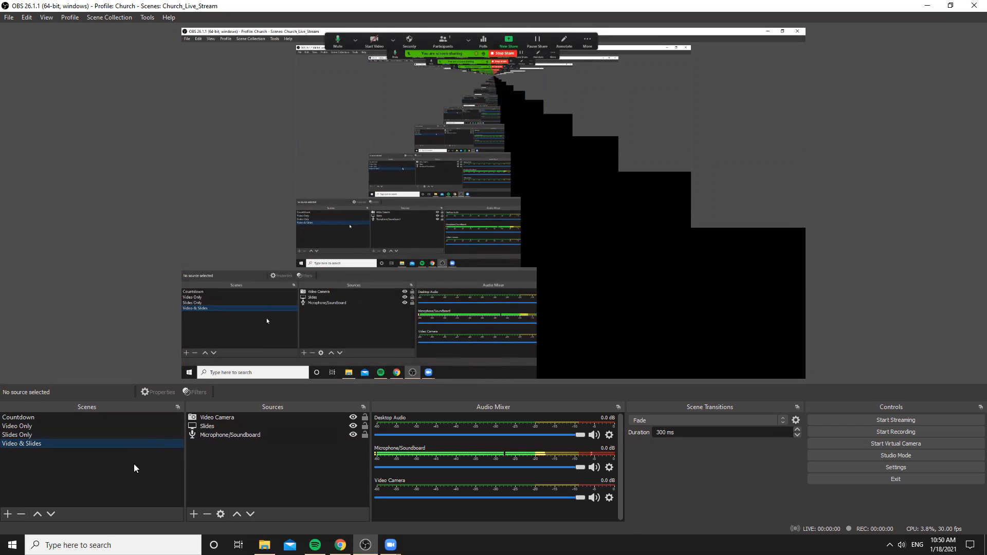
pyautogui.click(145, 436)
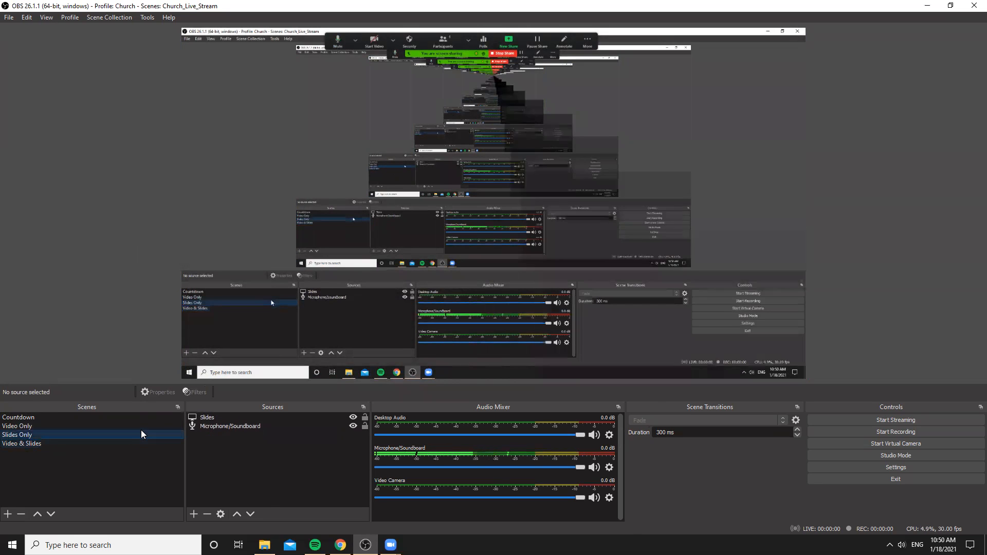
pyautogui.click(133, 418)
pyautogui.click(129, 425)
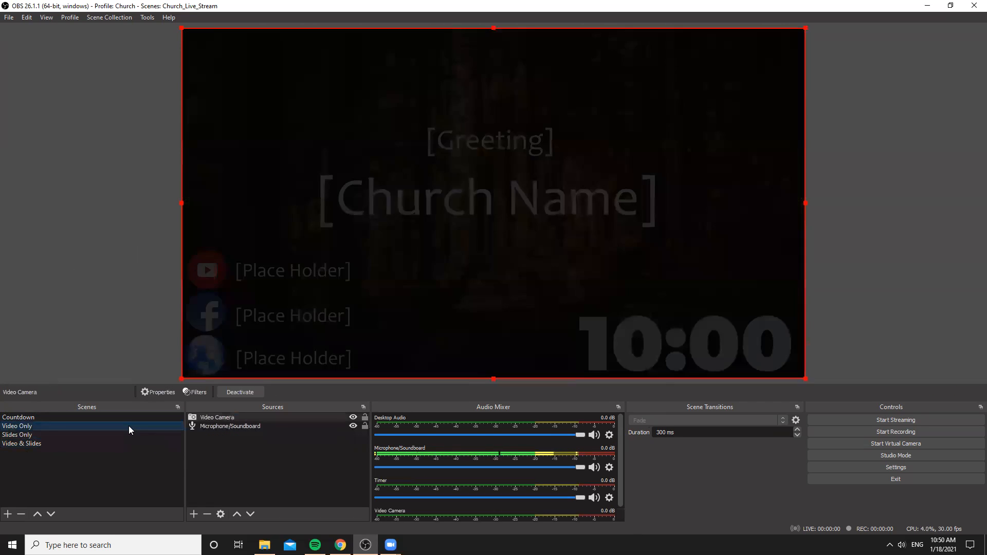
pyautogui.click(119, 437)
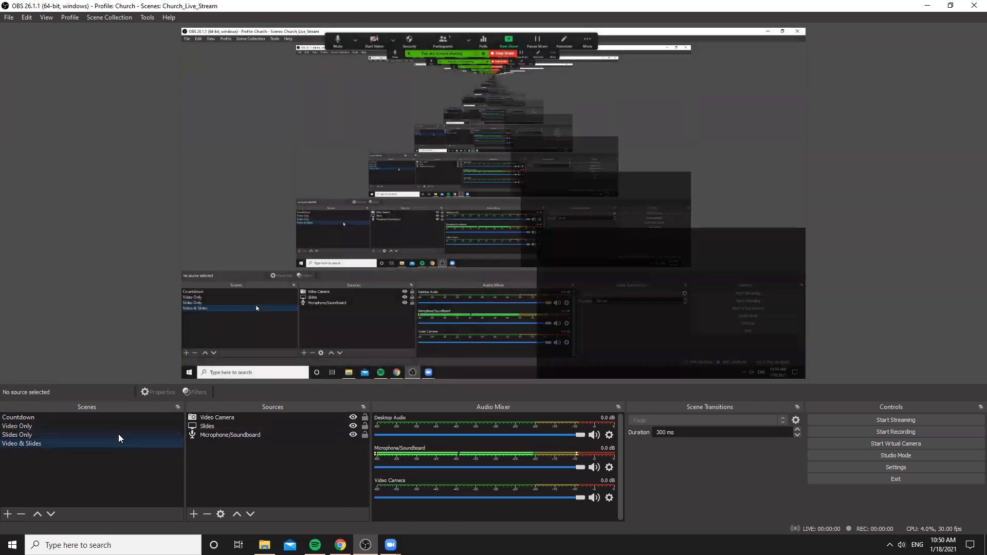
pyautogui.click(123, 417)
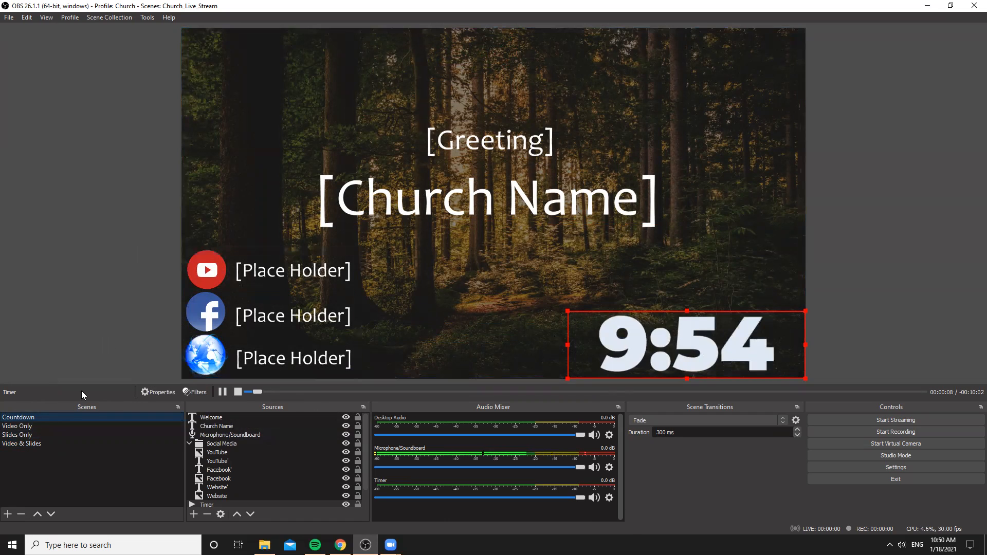
# - Rehearse the service's scene changes by alternating among Video Only, Slides Only and Video & Slides, ending on Countdown
pyautogui.click(41, 428)
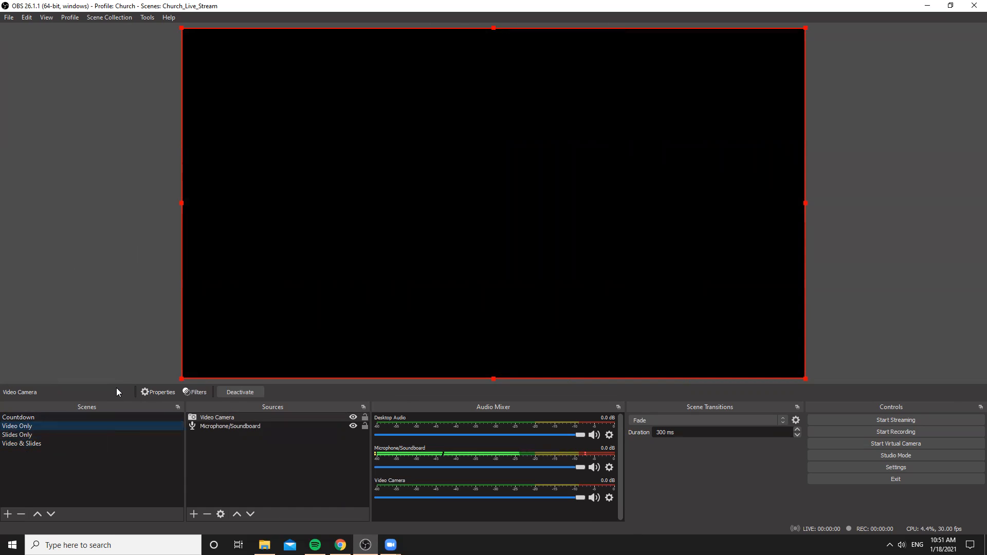
pyautogui.click(100, 433)
pyautogui.click(98, 443)
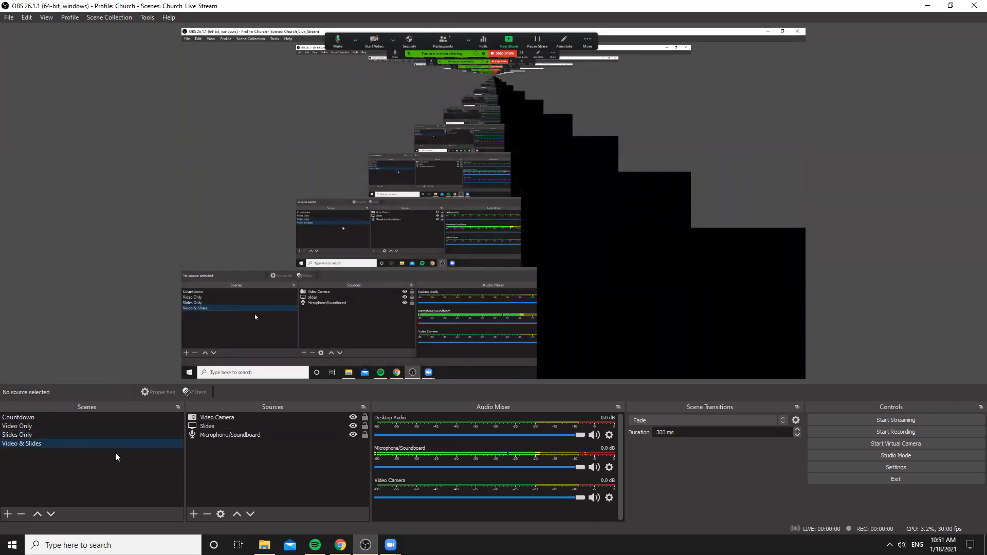
pyautogui.click(86, 435)
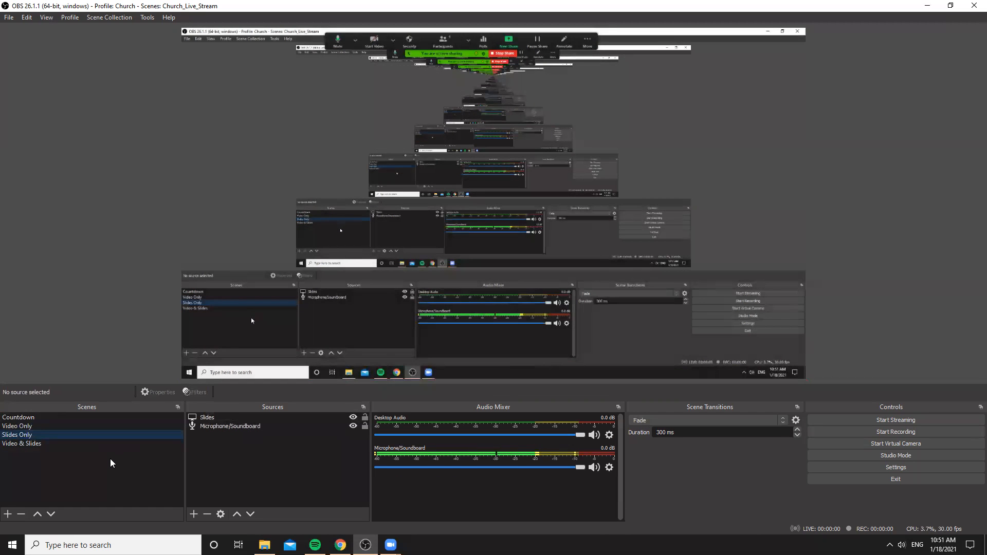
pyautogui.click(57, 426)
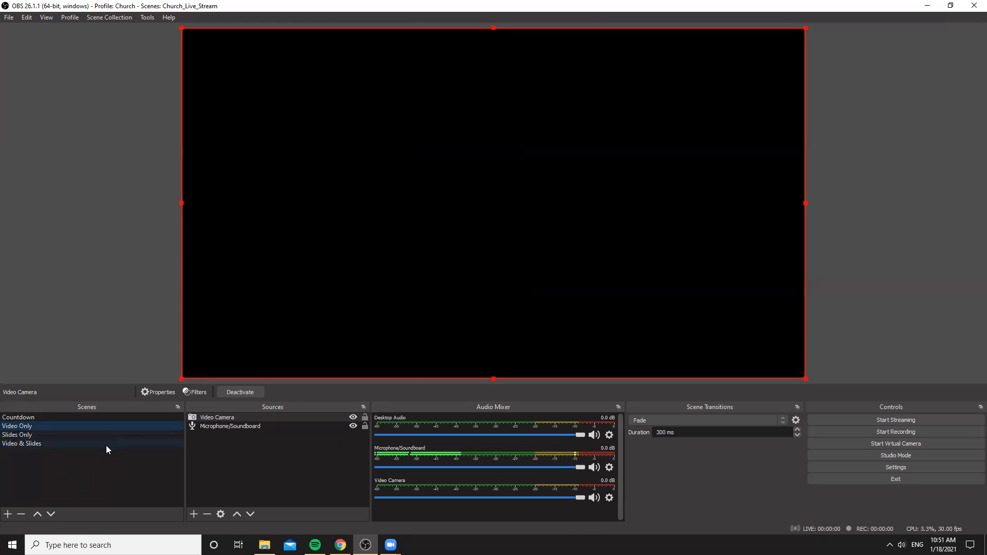
pyautogui.click(107, 438)
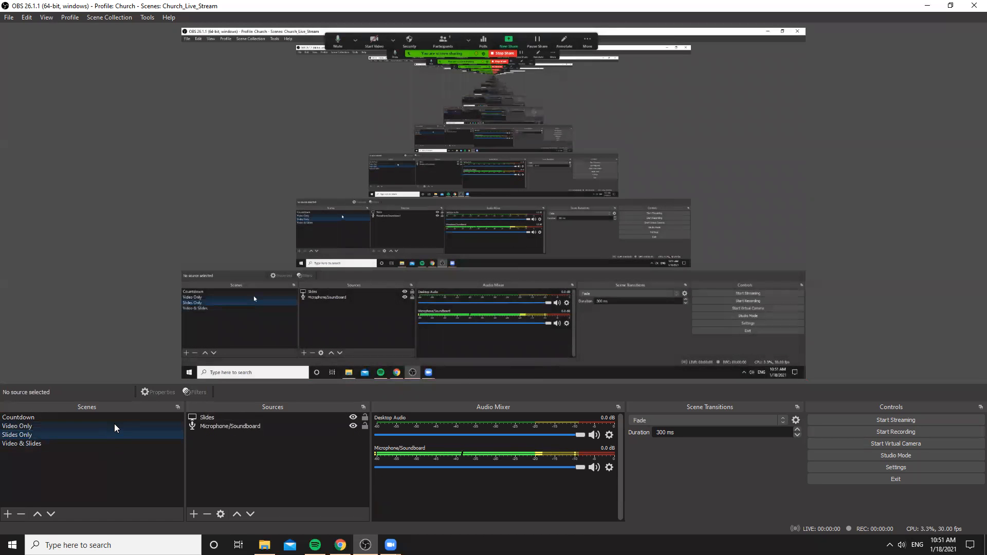
pyautogui.click(108, 443)
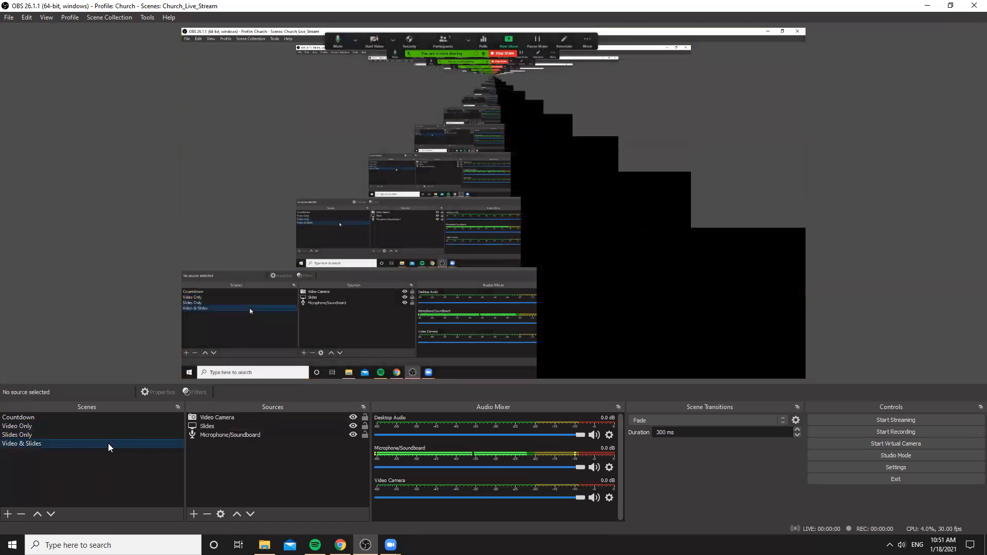
pyautogui.click(114, 426)
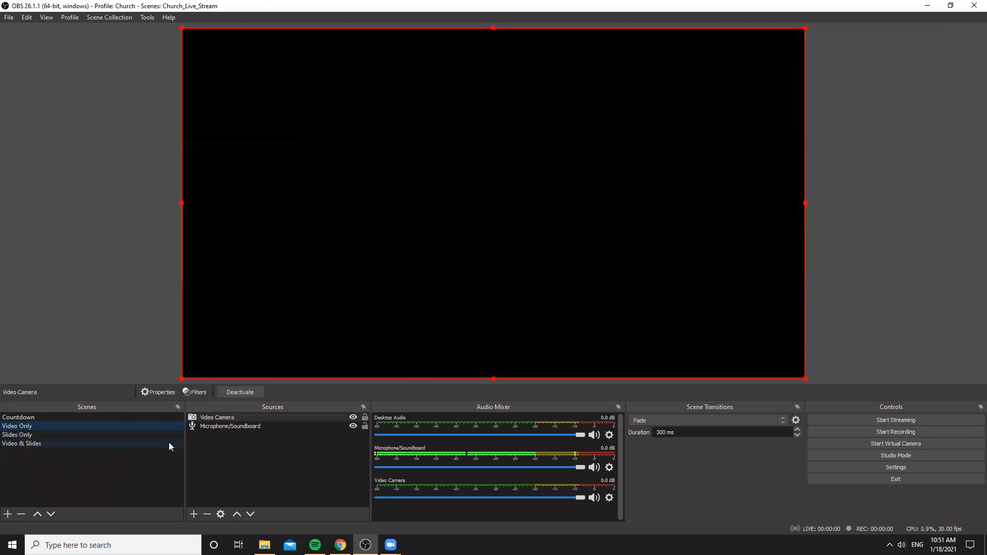
pyautogui.click(147, 417)
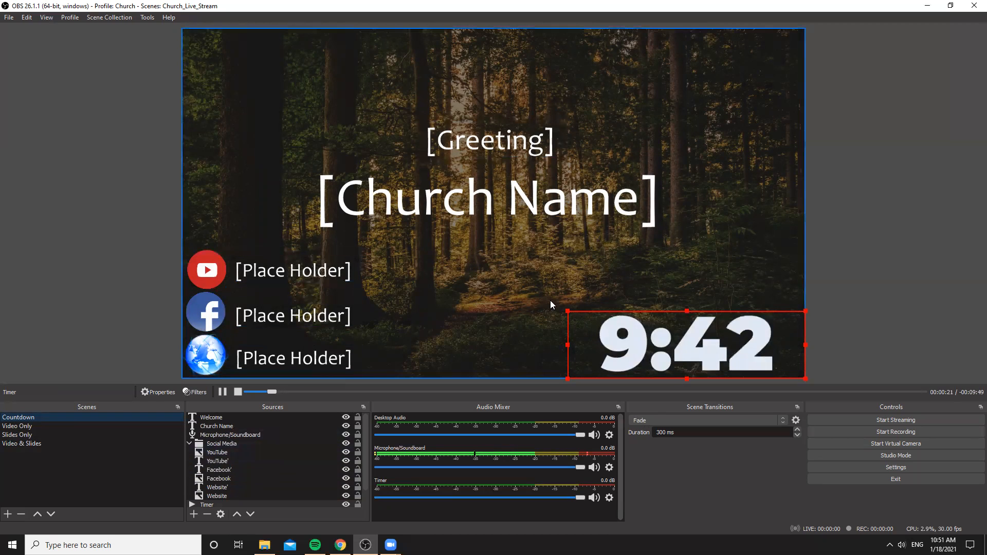
# - Clear the timer's selection in the Countdown scene
pyautogui.click(232, 464)
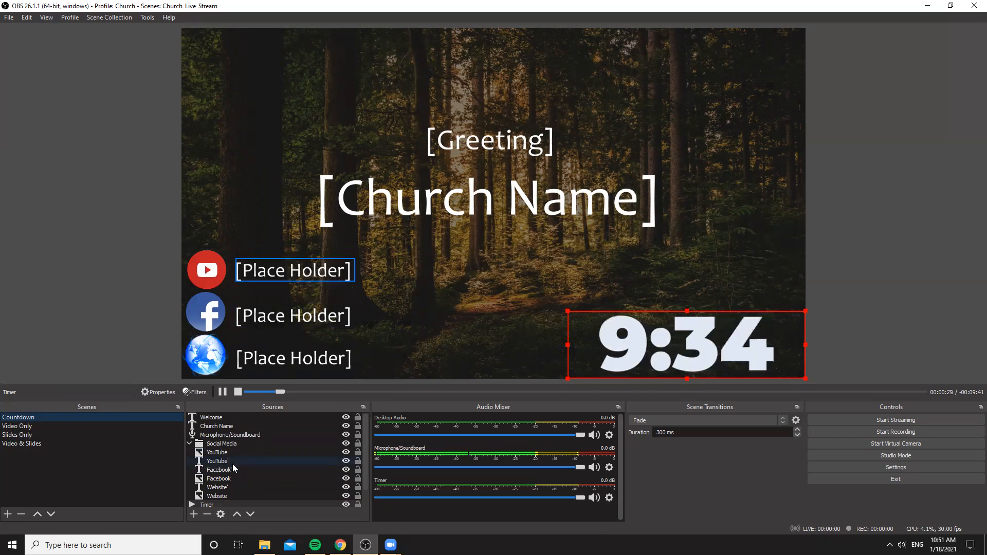
pyautogui.click(230, 469)
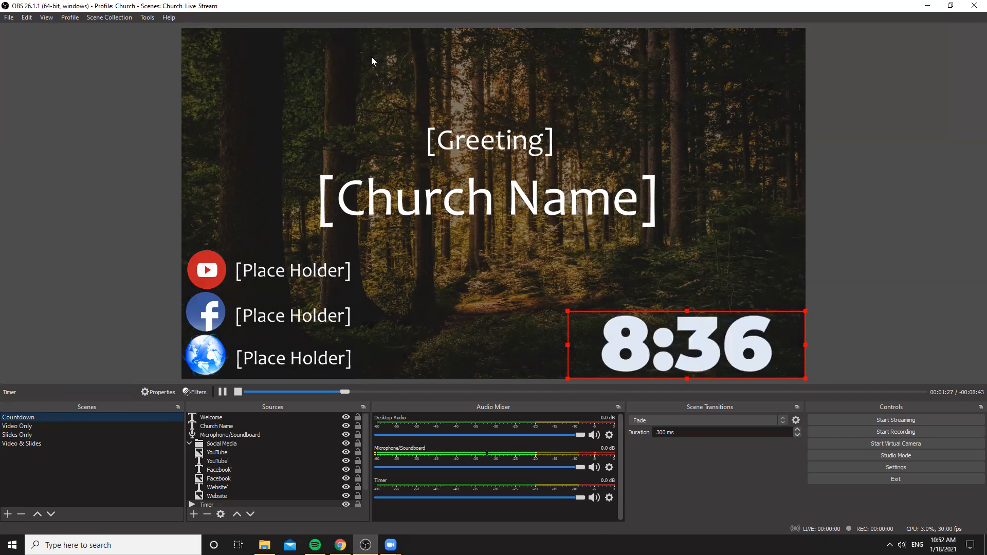
pyautogui.click(149, 154)
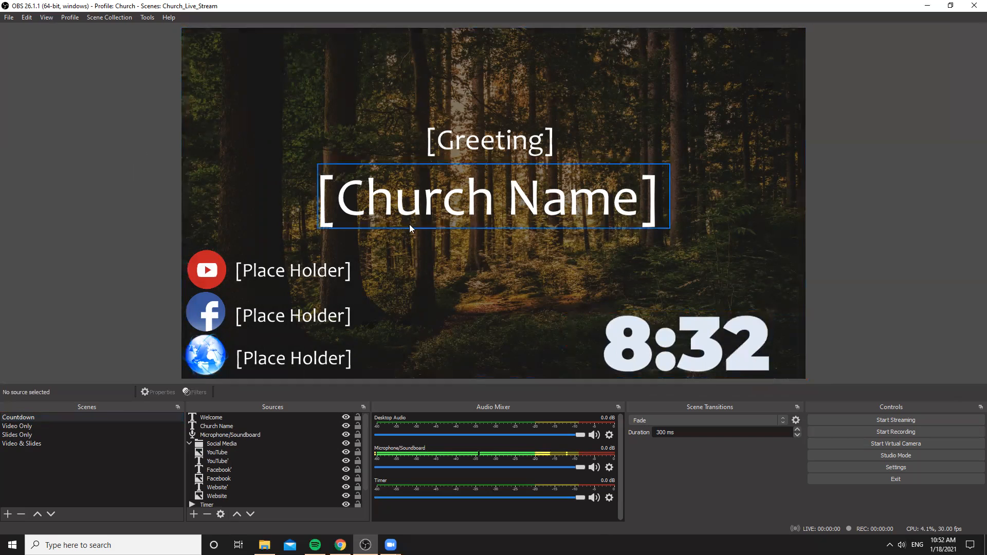